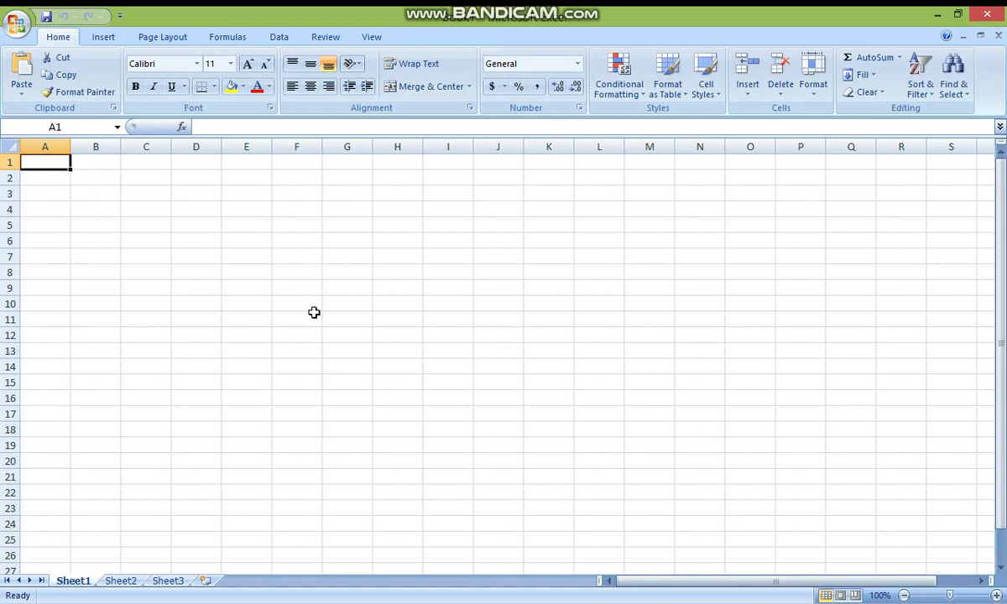
Enter the column headings Name, English and Marathi in cells A1 to C1
{"action": "type", "text": "N"}
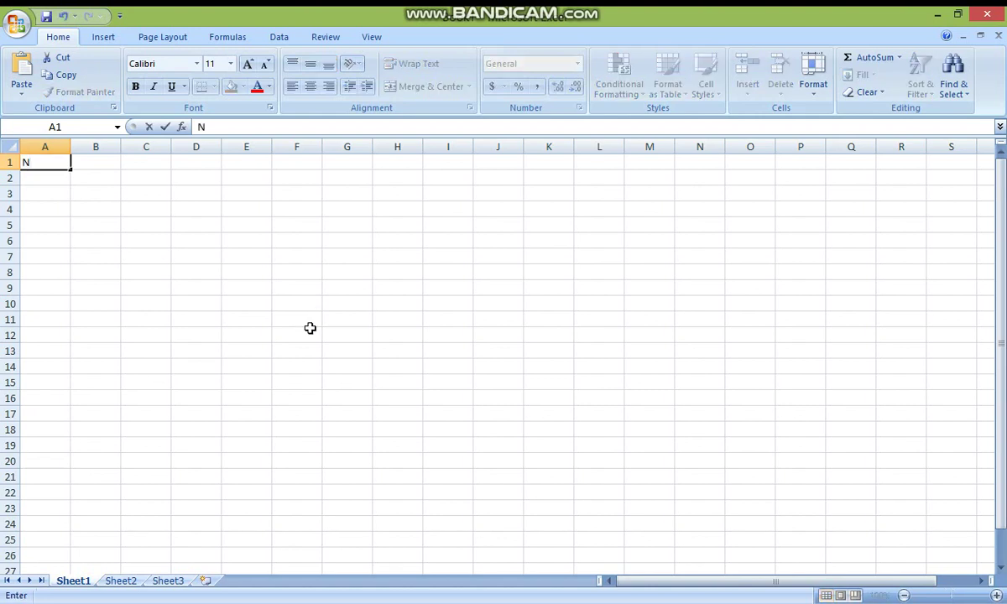
{"action": "type", "text": "ame"}
{"action": "key", "text": "Tab"}
{"action": "type", "text": "En"}
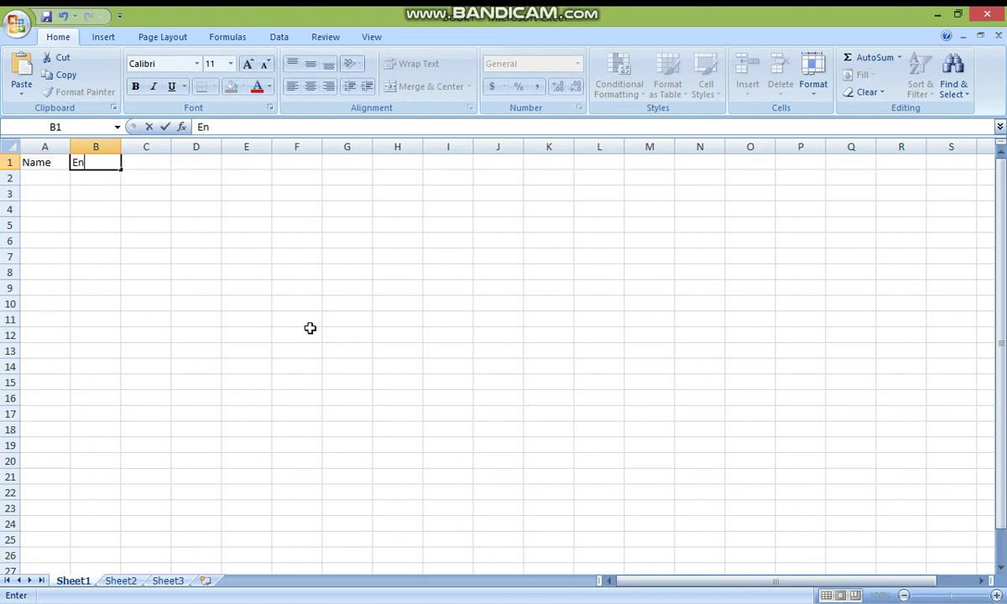
{"action": "type", "text": "glish"}
{"action": "key", "text": "Tab"}
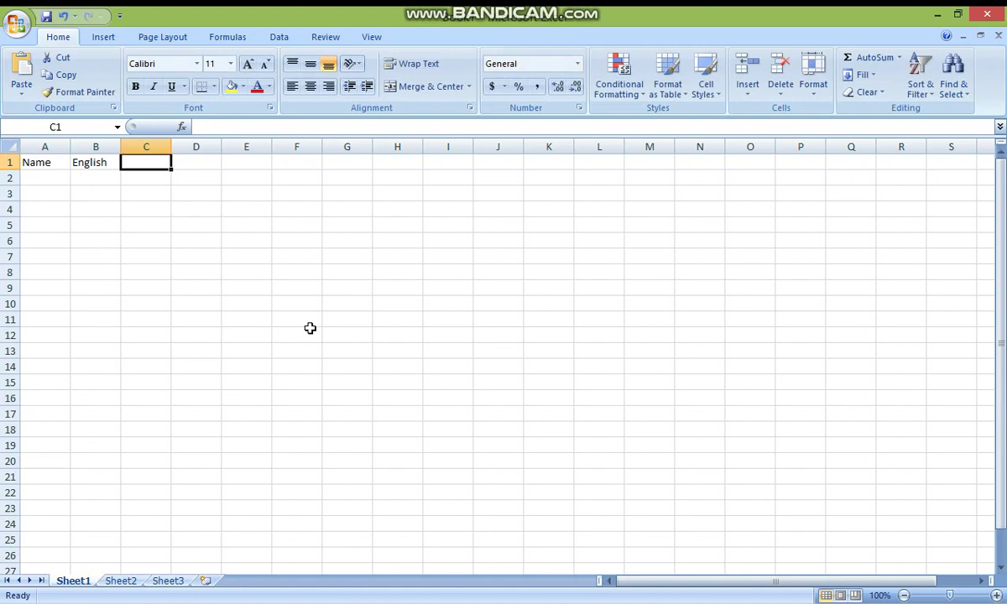
{"action": "type", "text": "Marathu"}
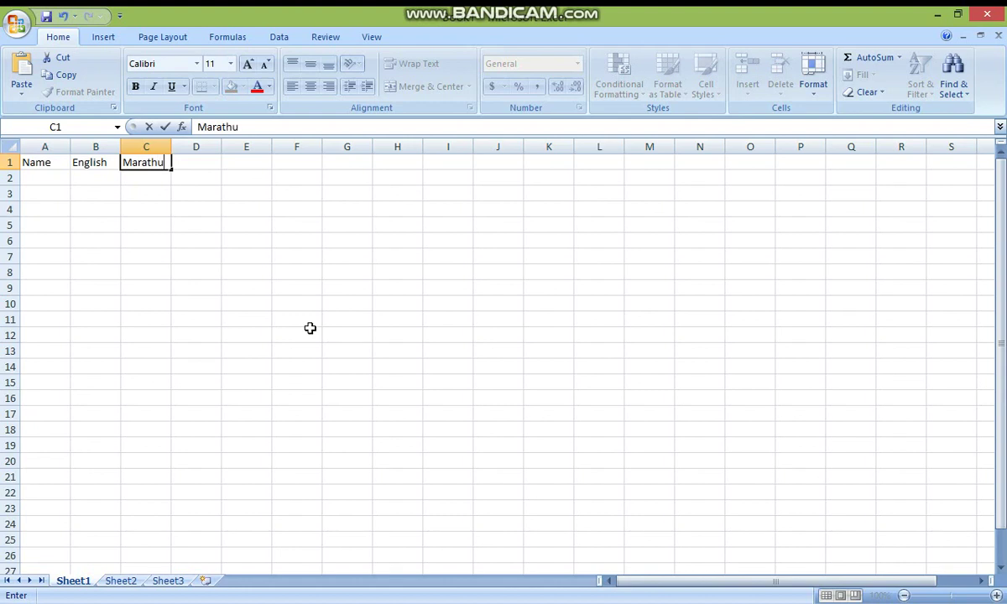
{"action": "key", "text": "BackSpace"}
{"action": "type", "text": "i"}
{"action": "key", "text": "Tab"}
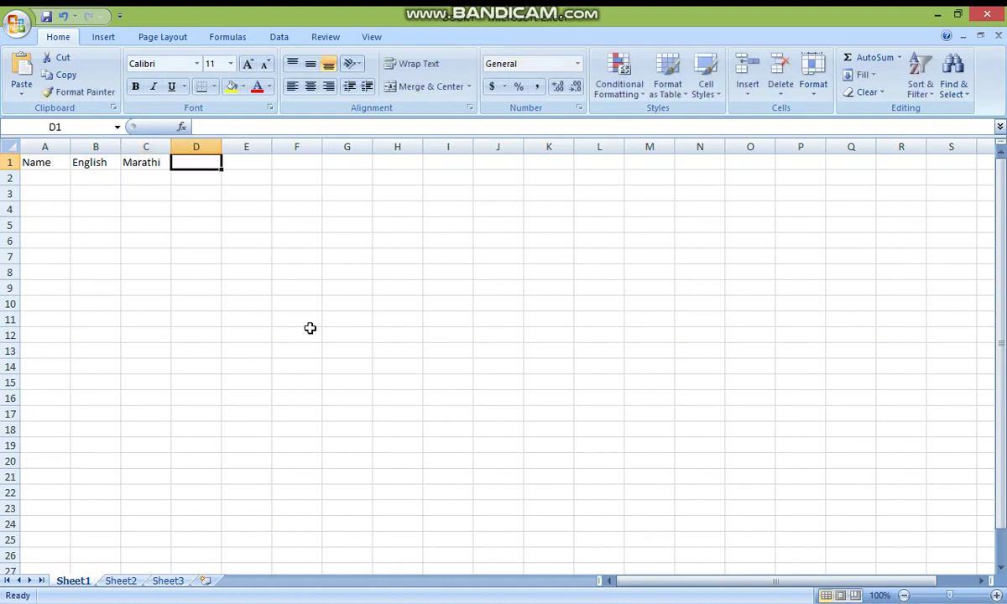
Add the column headings Maths and Science in cells D1 and E1
{"action": "type", "text": "Matgs"}
{"action": "key", "text": "BackSpace"}
{"action": "key", "text": "BackSpace"}
{"action": "type", "text": "hs"}
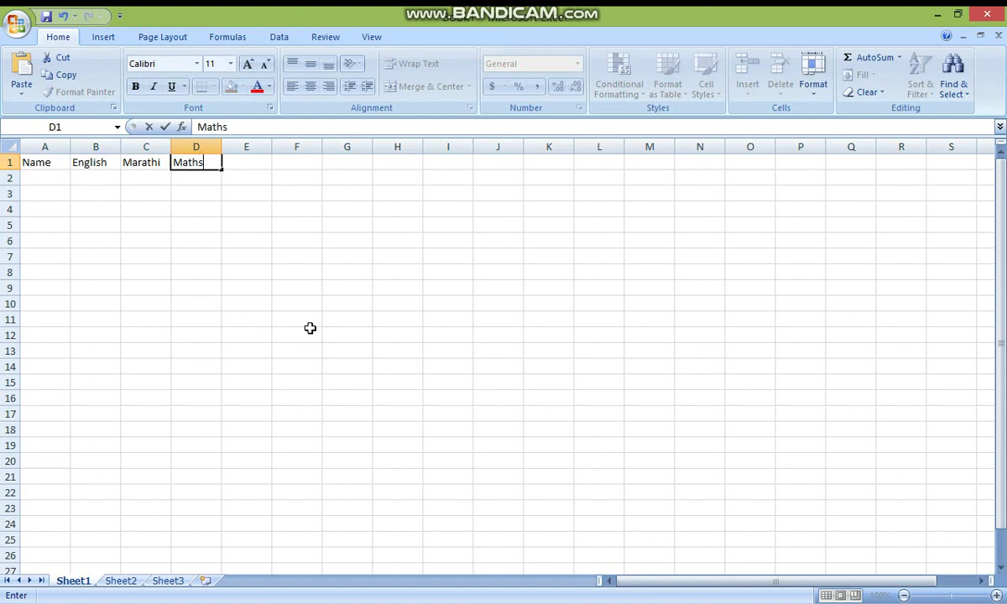
{"action": "key", "text": "Tab"}
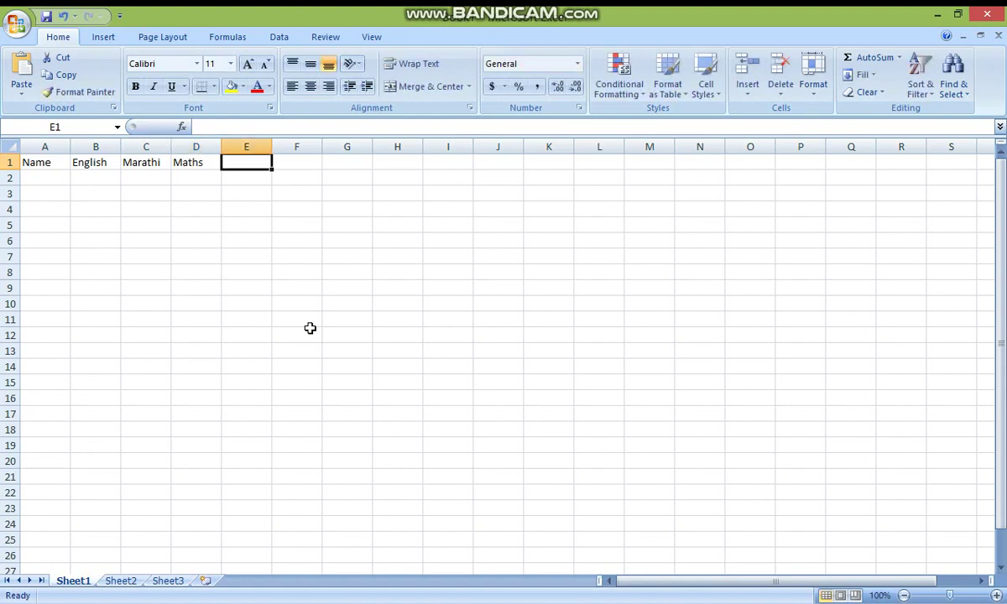
{"action": "type", "text": "Sc"}
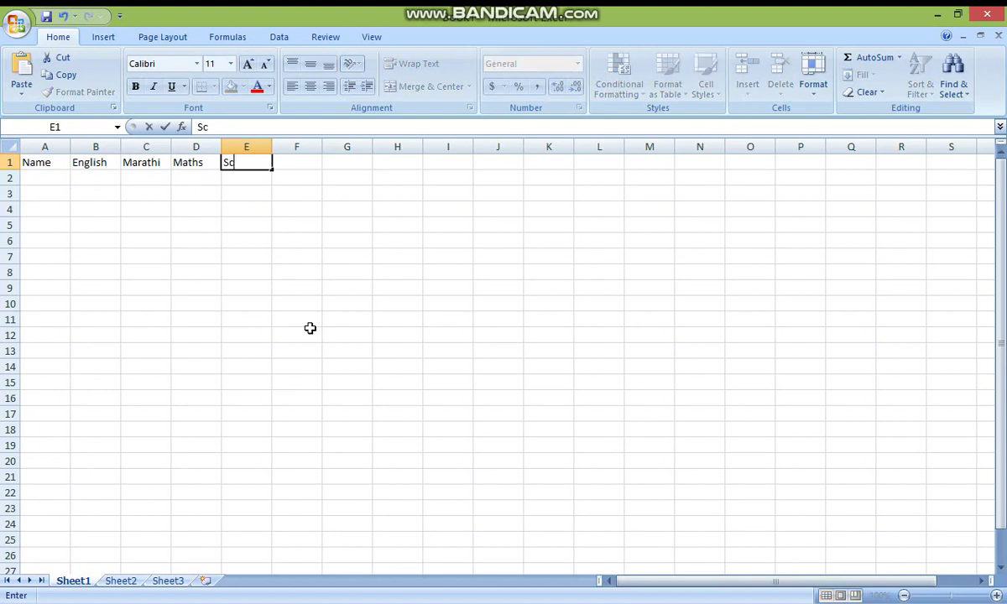
{"action": "type", "text": "iebce"}
{"action": "key", "text": "BackSpace"}
{"action": "key", "text": "BackSpace"}
{"action": "key", "text": "BackSpace"}
{"action": "key", "text": "BackSpace"}
{"action": "type", "text": "ence"}
{"action": "key", "text": "Tab"}
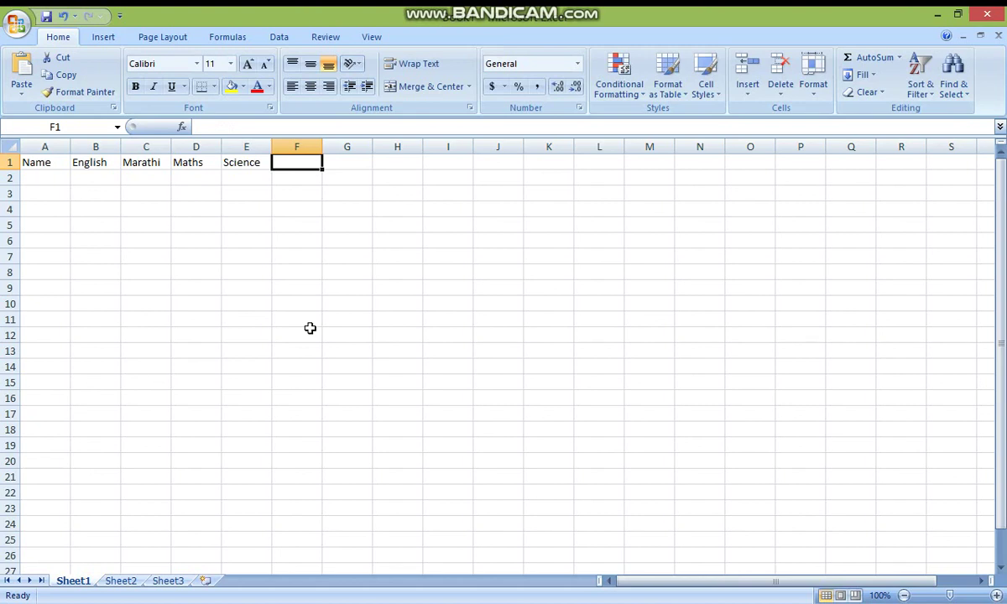
Add the column headings History and Total in cells F1 and G1
{"action": "type", "text": "H"}
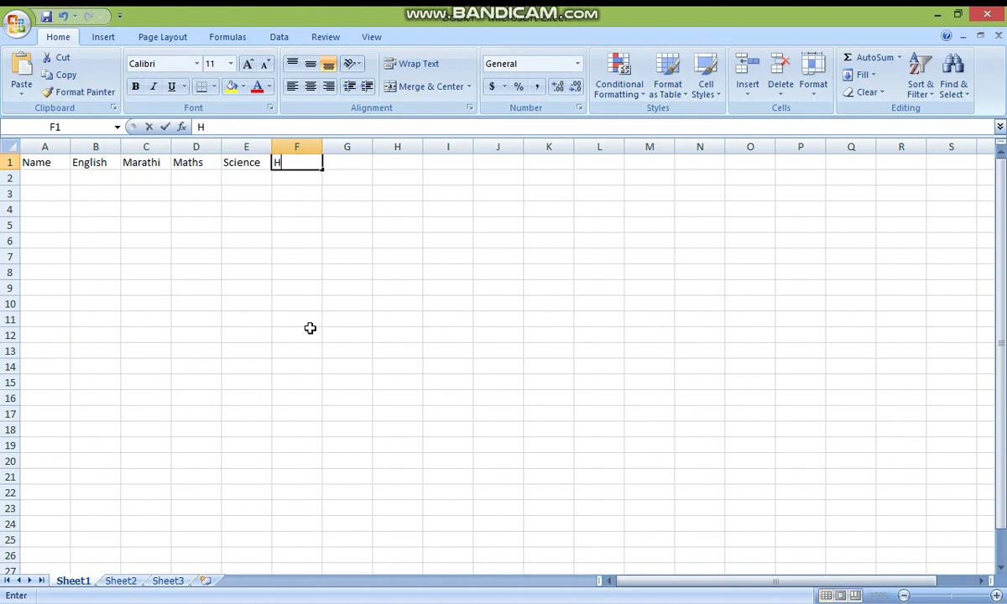
{"action": "type", "text": "istory"}
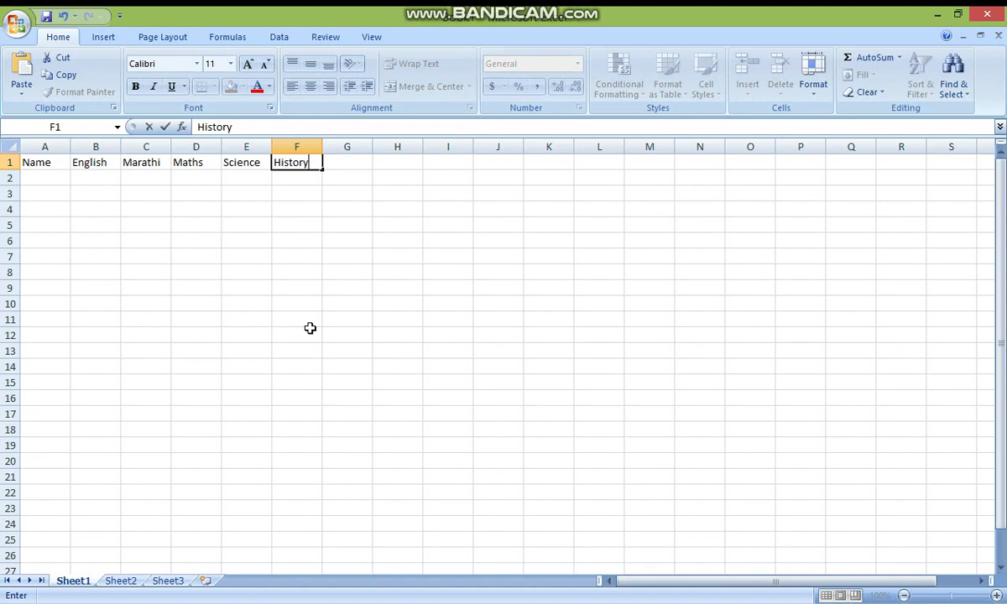
{"action": "key", "text": "Tab"}
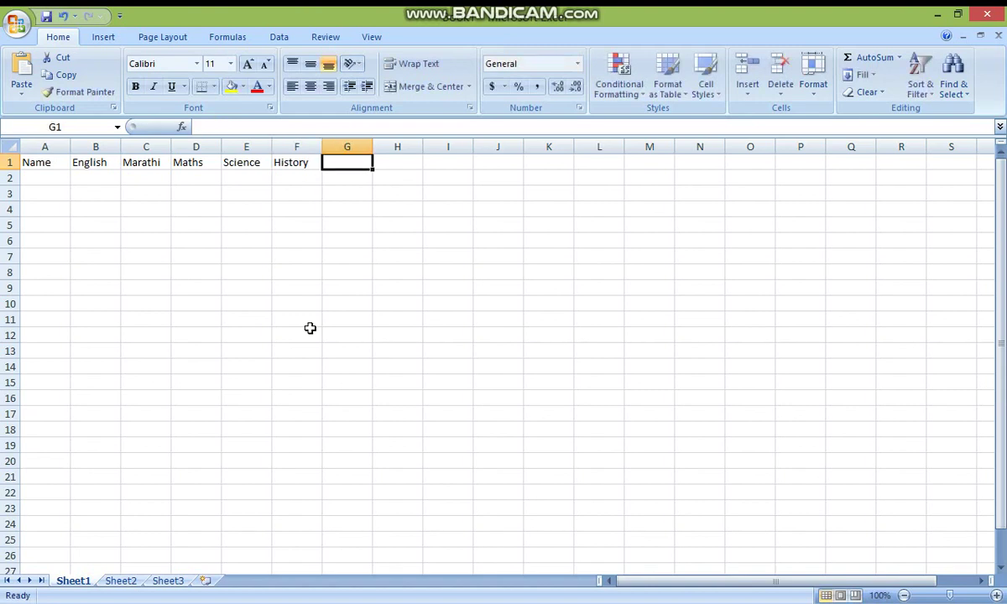
{"action": "type", "text": "Total"}
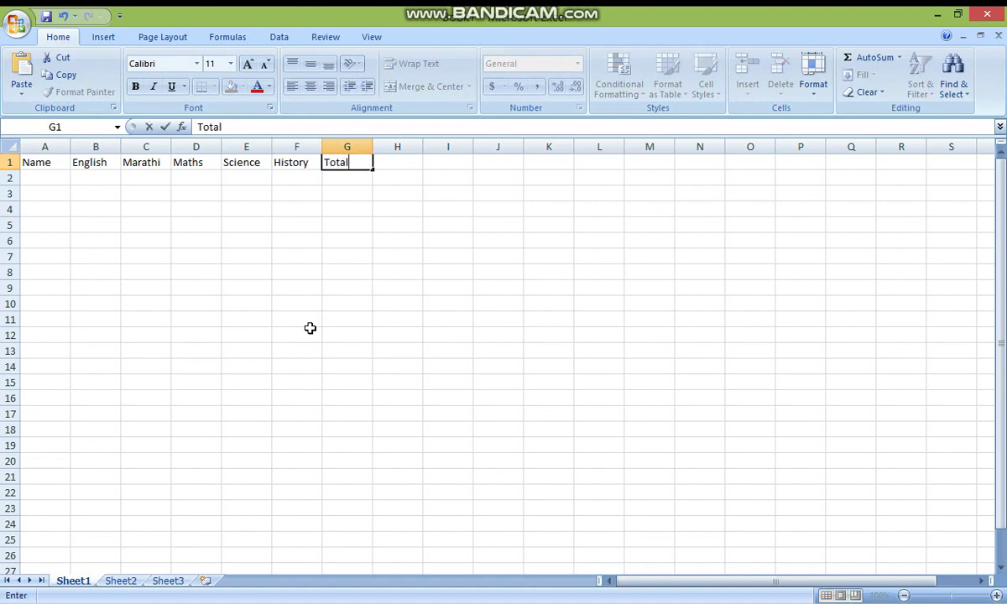
Enter the three students' first names in cells A2 to A4 under the Name heading
{"action": "left_click", "coordinate": [25, 175]}
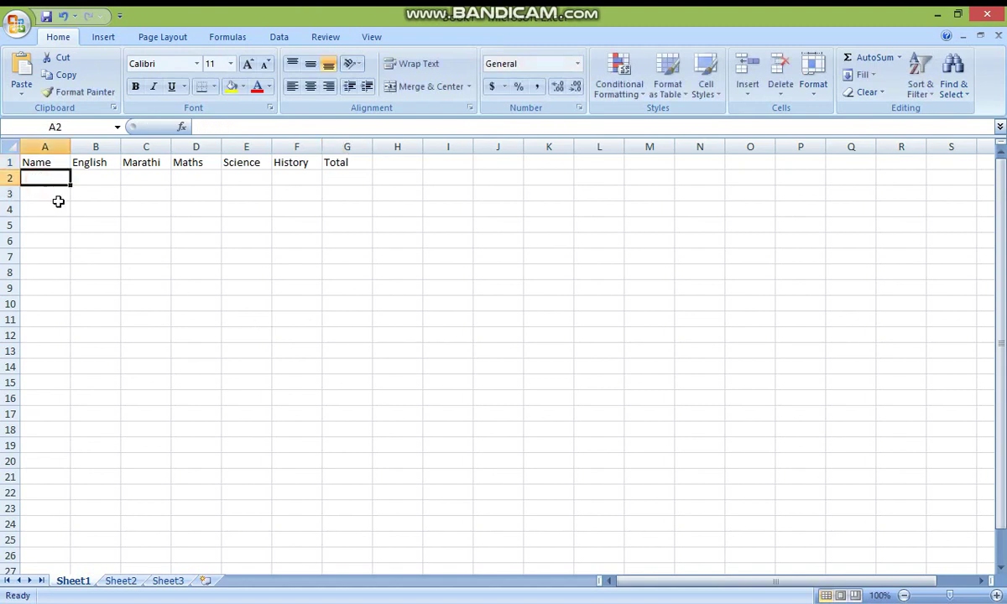
{"action": "type", "text": "Sam"}
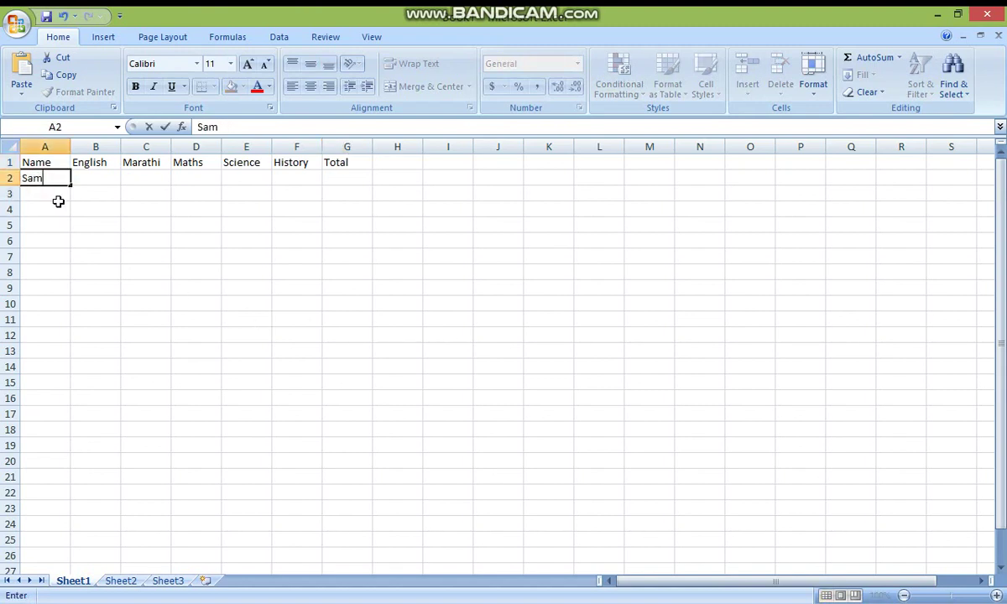
{"action": "key", "text": "Return"}
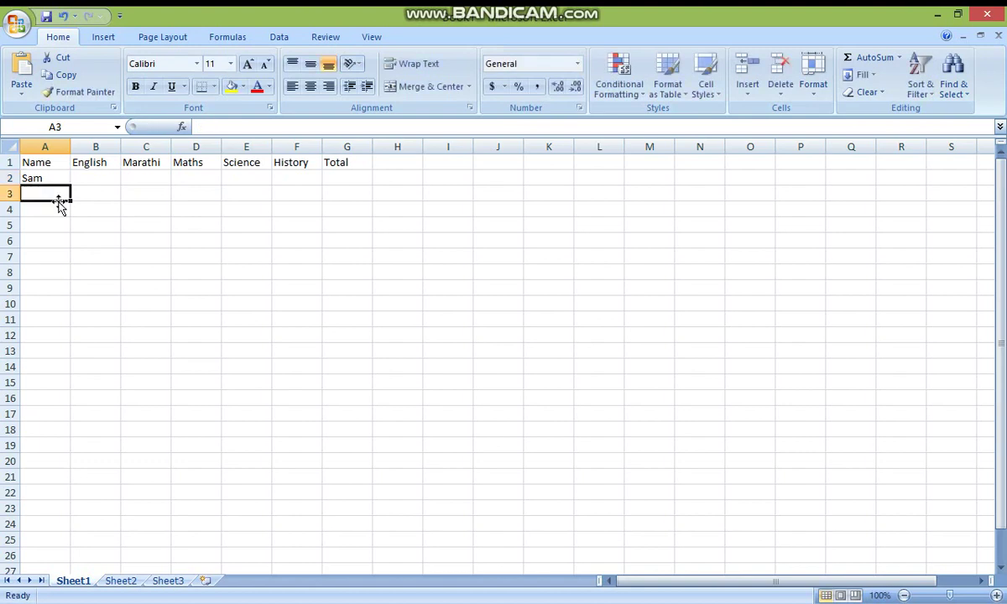
{"action": "type", "text": "S"}
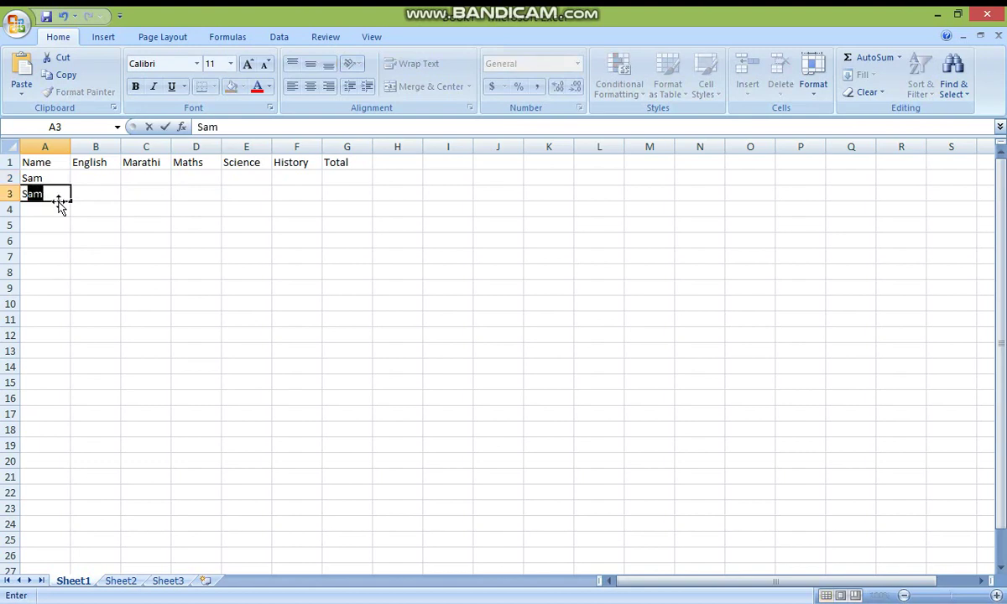
{"action": "type", "text": "uruchi"}
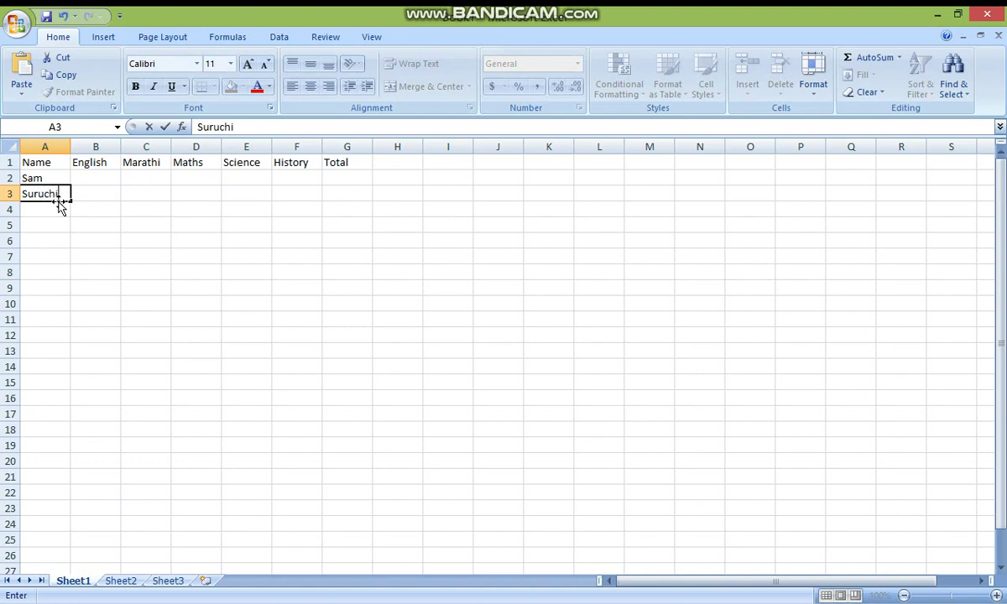
{"action": "key", "text": "Return"}
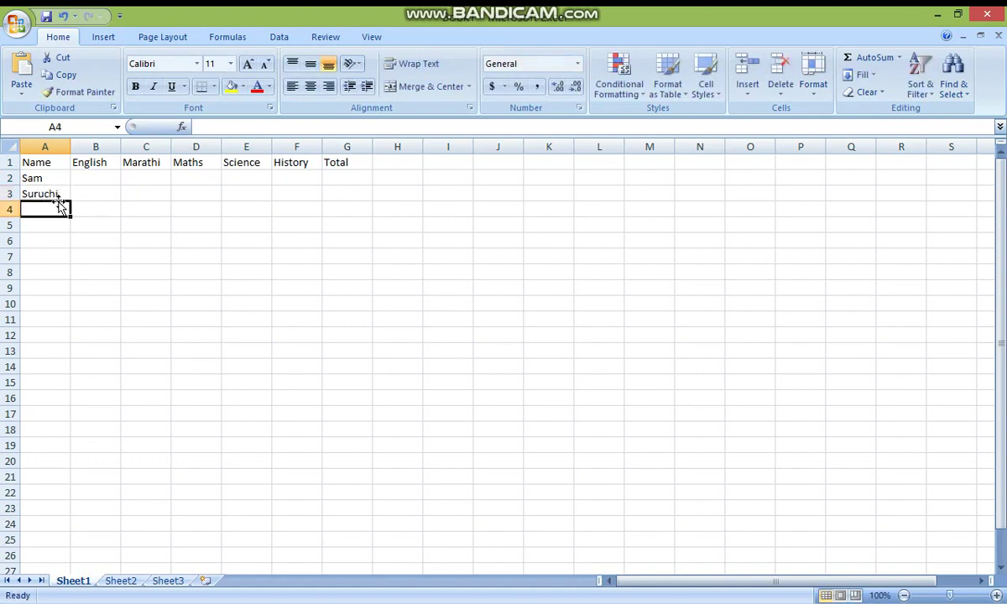
{"action": "type", "text": "Palsk"}
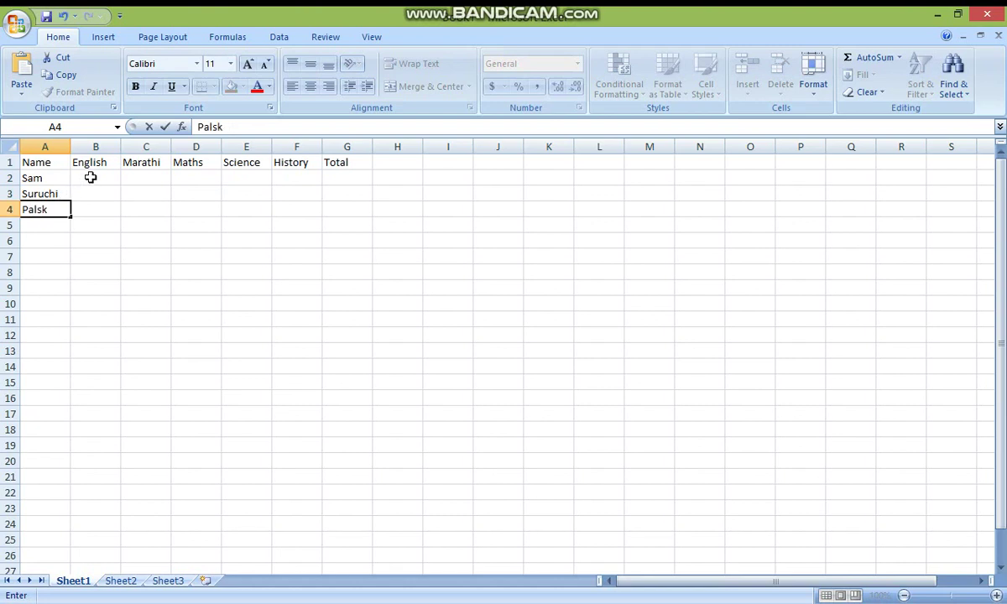
Fill in the first student's marks in B2 to F2: 45, 70, 75, 77 and 67
{"action": "left_click", "coordinate": [89, 177]}
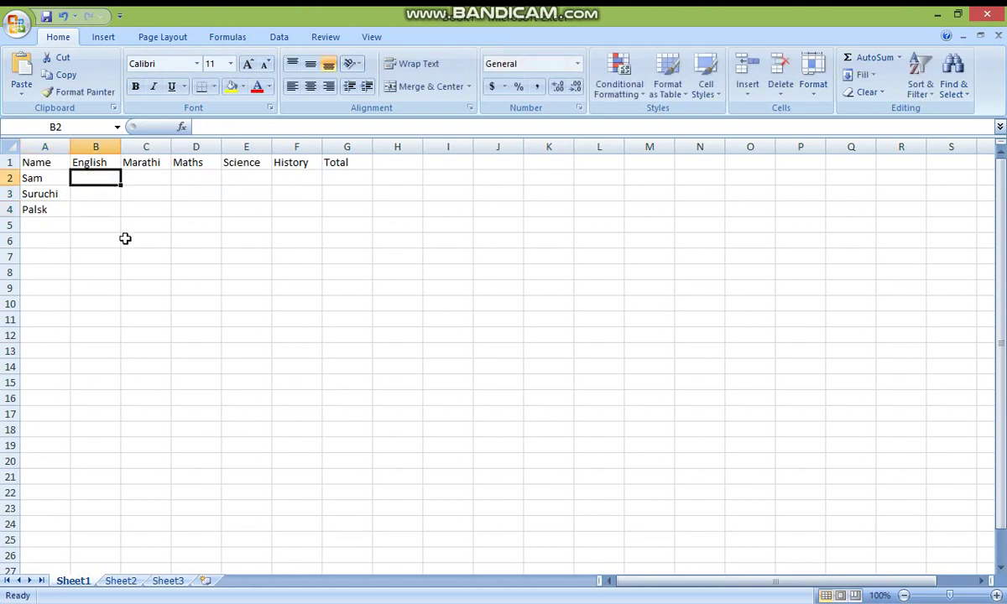
{"action": "type", "text": "45"}
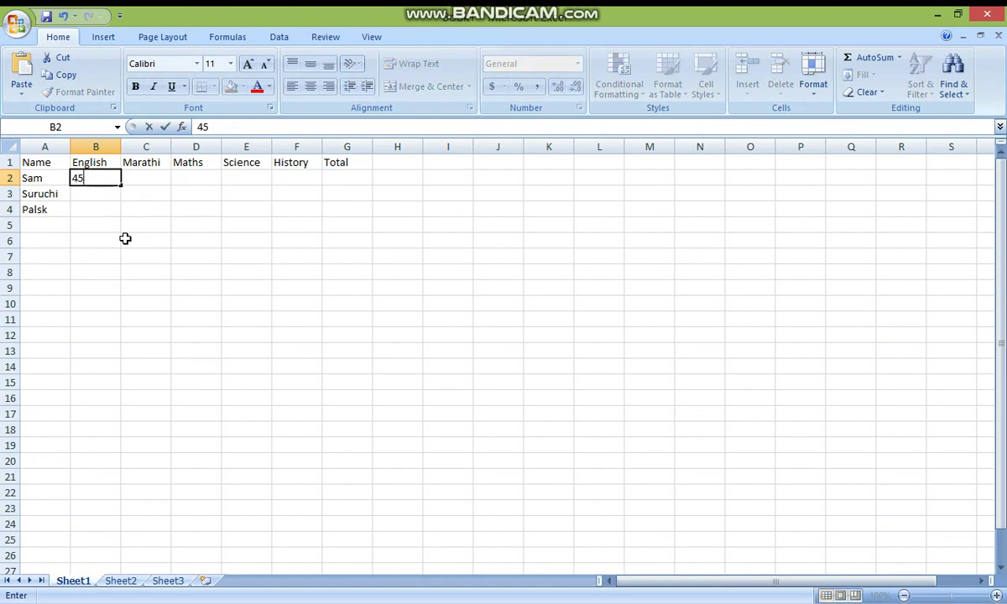
{"action": "key", "text": "Tab"}
{"action": "type", "text": "70"}
{"action": "key", "text": "Tab"}
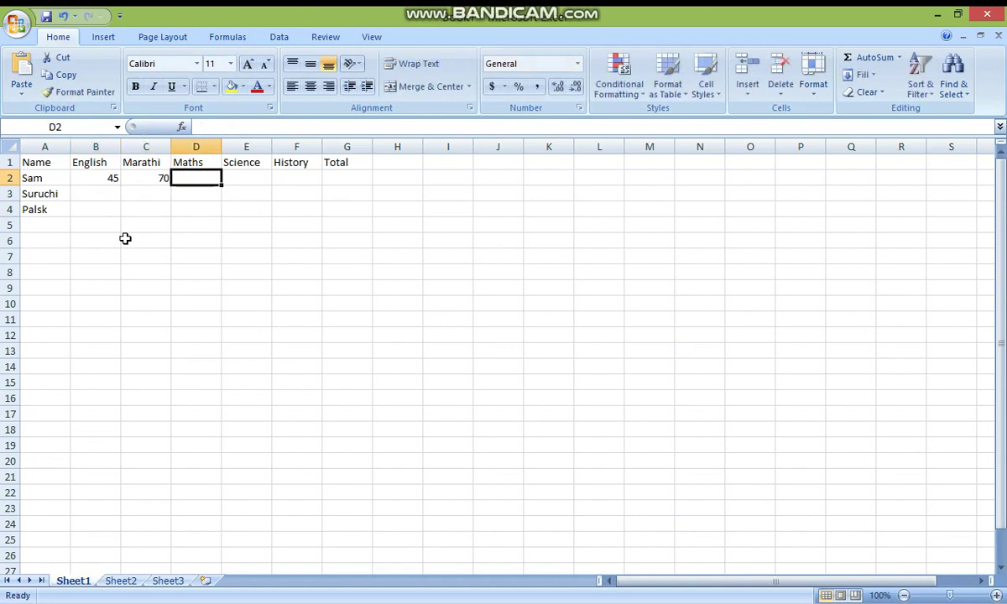
{"action": "type", "text": "75"}
{"action": "key", "text": "Tab"}
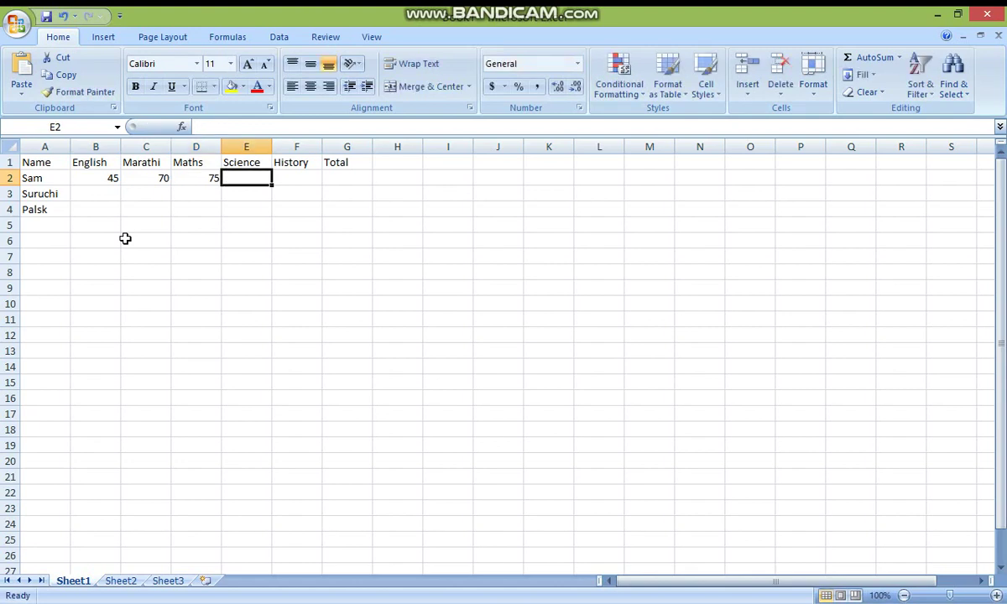
{"action": "type", "text": "77"}
{"action": "key", "text": "Tab"}
{"action": "type", "text": "67"}
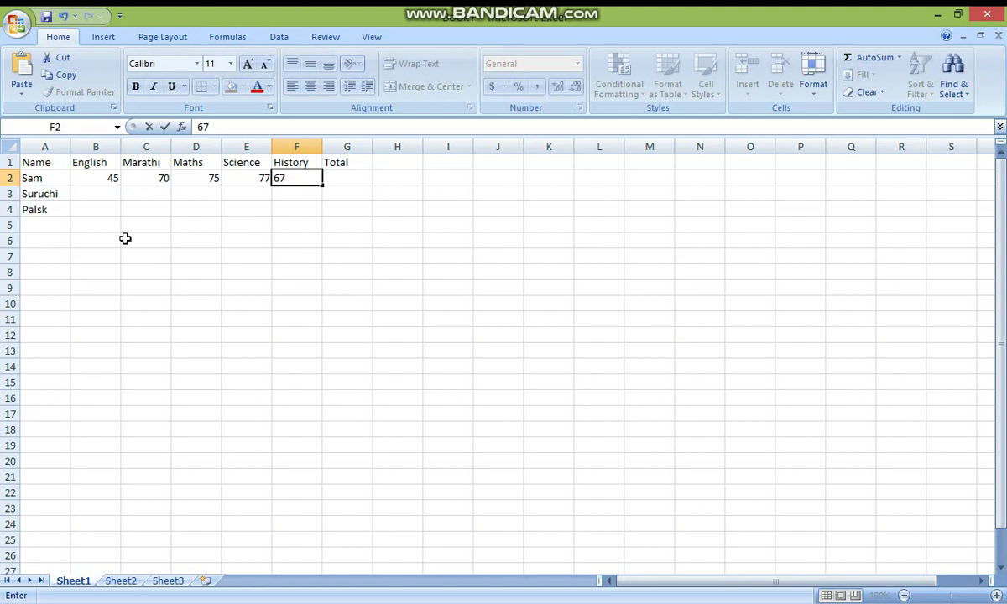
{"action": "key", "text": "Return"}
Fill in the second student's marks in B3 to F3: 74, 75, 68, 68 and 68
{"action": "key", "text": "Left"}
{"action": "key", "text": "Left"}
{"action": "key", "text": "Left"}
{"action": "key", "text": "Left"}
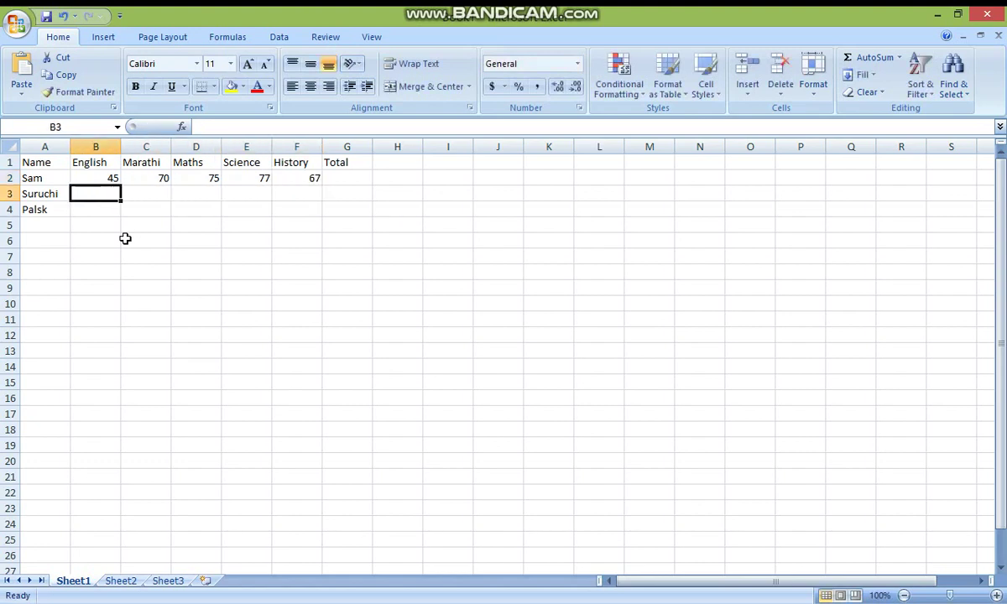
{"action": "type", "text": "74"}
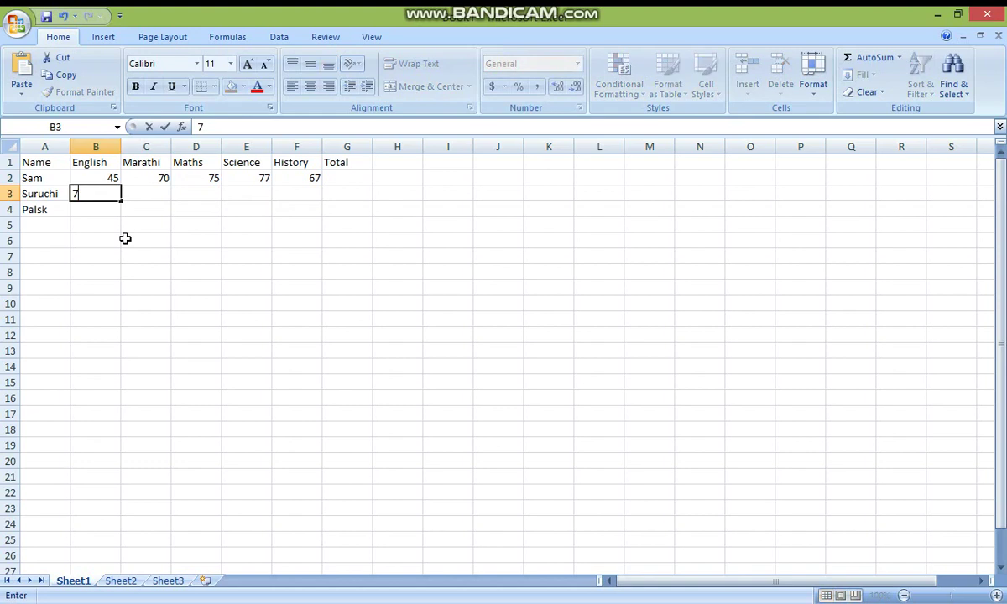
{"action": "key", "text": "Tab"}
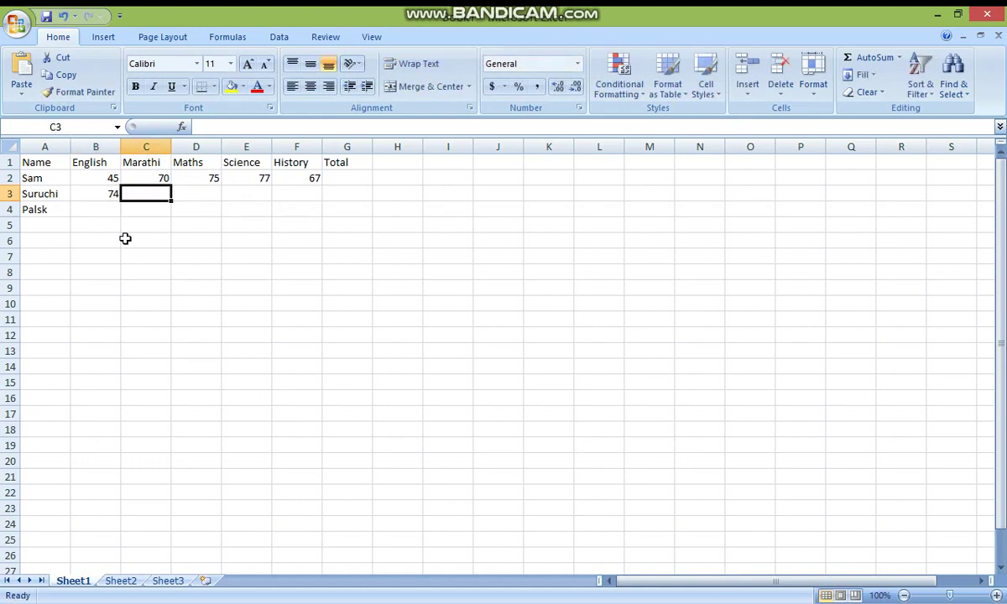
{"action": "type", "text": "75"}
{"action": "key", "text": "Tab"}
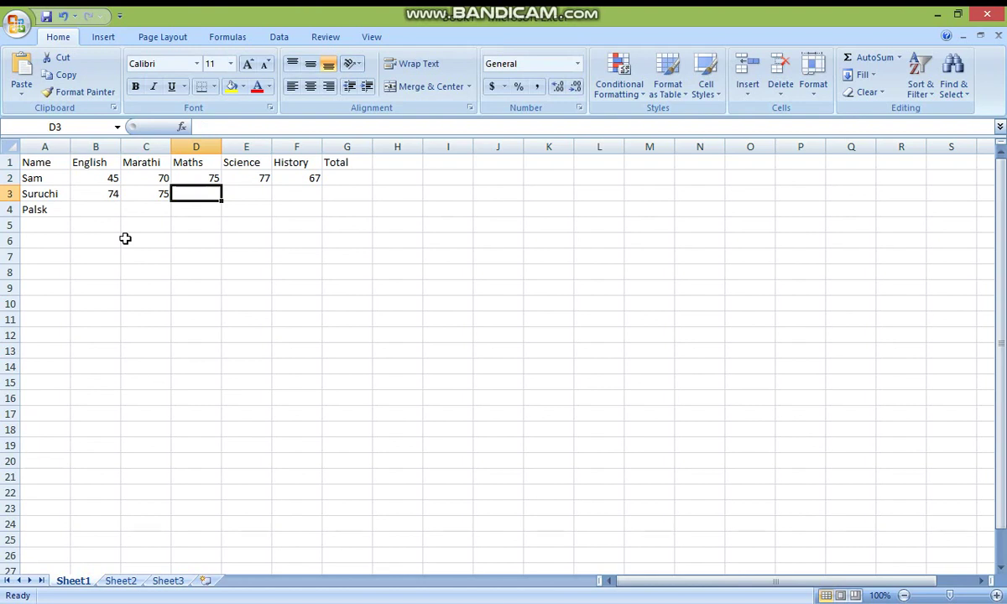
{"action": "type", "text": "68"}
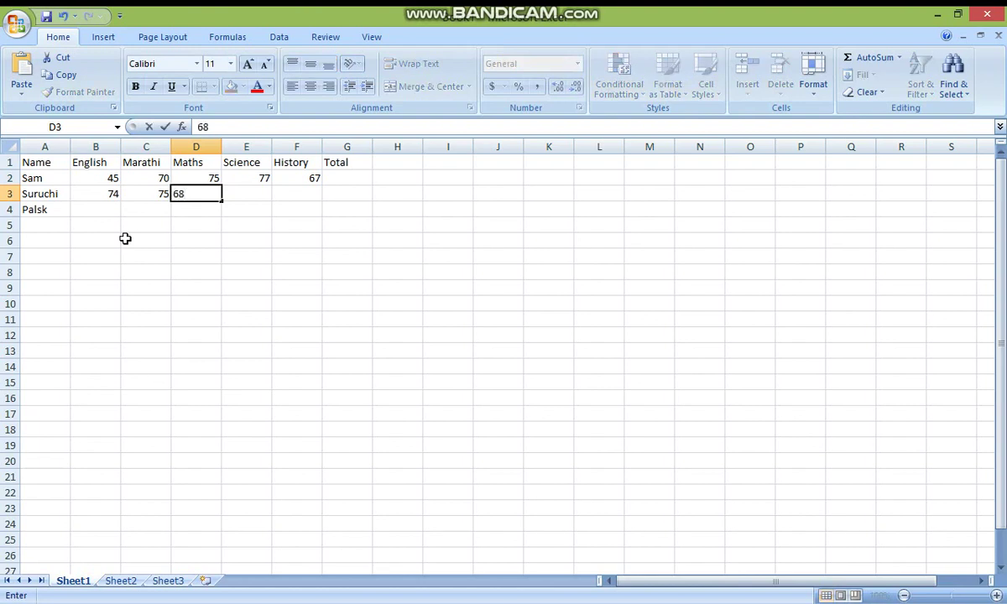
{"action": "key", "text": "Tab"}
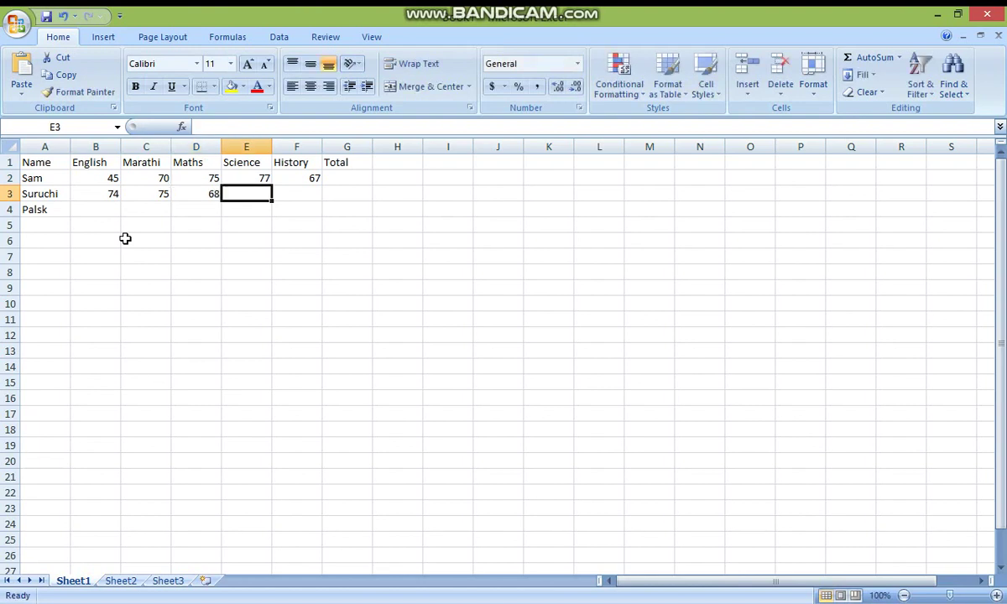
{"action": "type", "text": "68"}
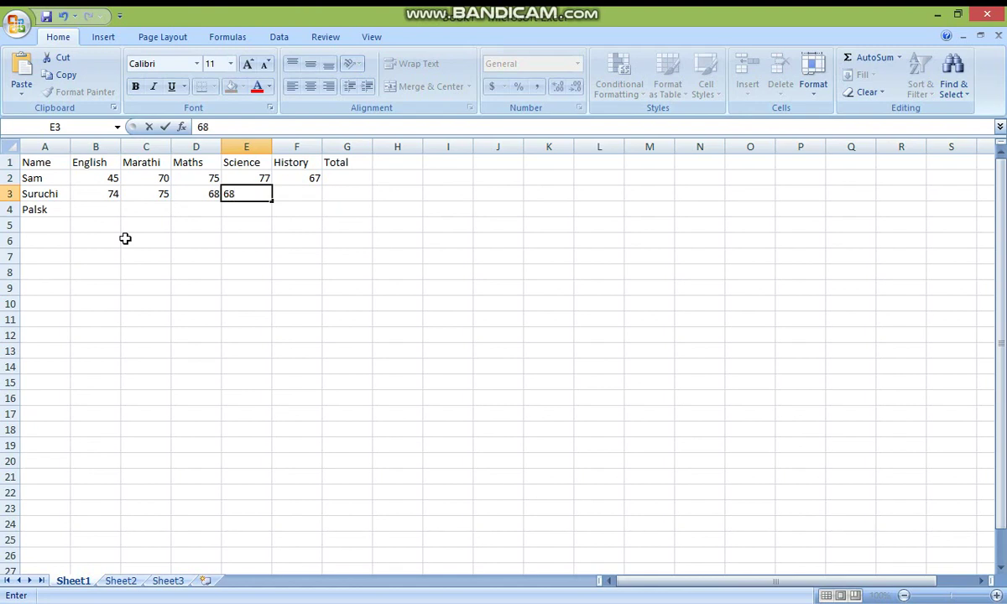
{"action": "key", "text": "Tab"}
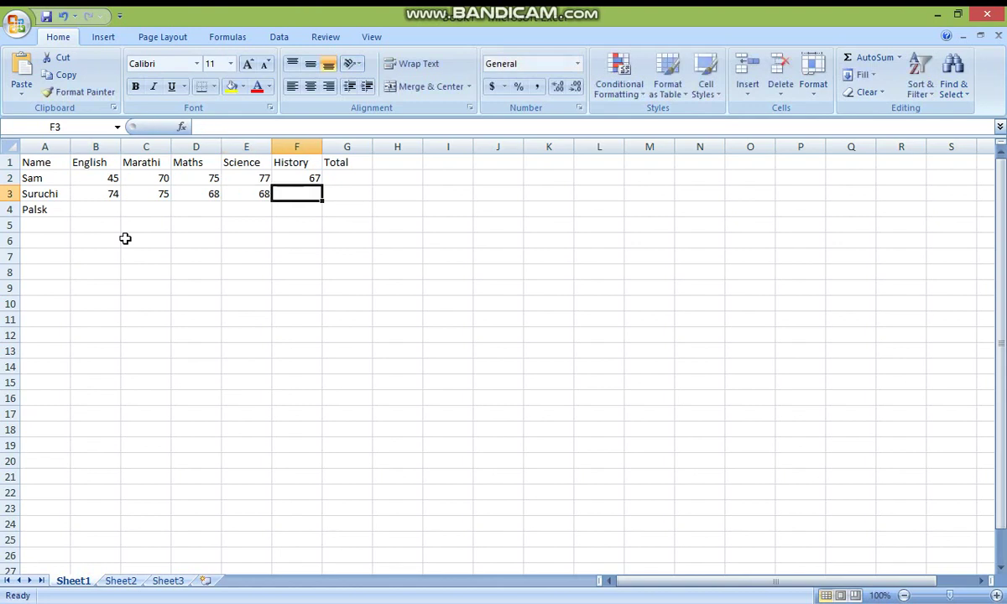
{"action": "type", "text": "68"}
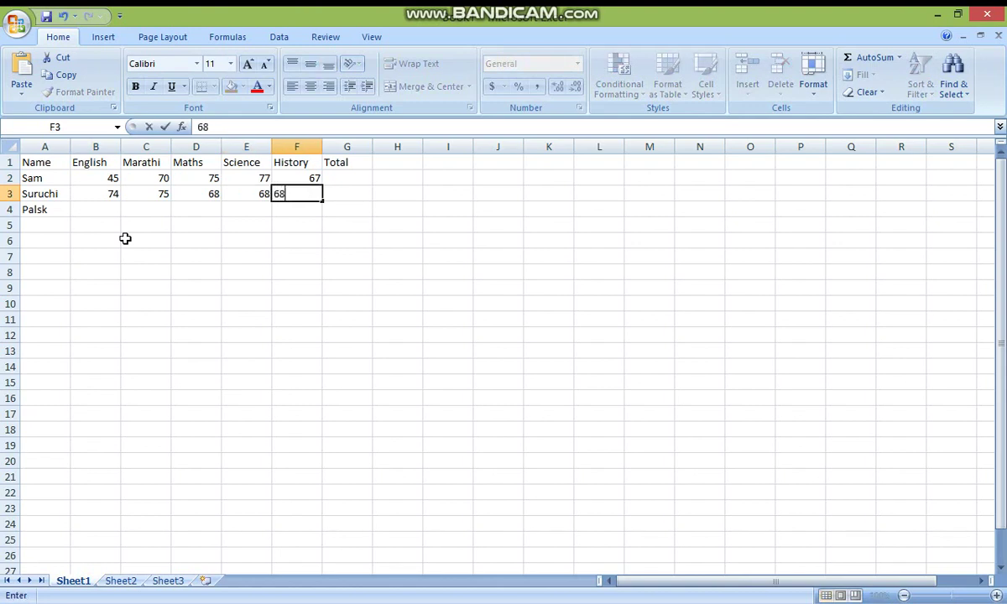
{"action": "key", "text": "Return"}
Fill in the third student's marks in B4 to F4: 68, 65, 57, 84 and 32
{"action": "key", "text": "Left"}
{"action": "key", "text": "Left"}
{"action": "key", "text": "Left"}
{"action": "key", "text": "Left"}
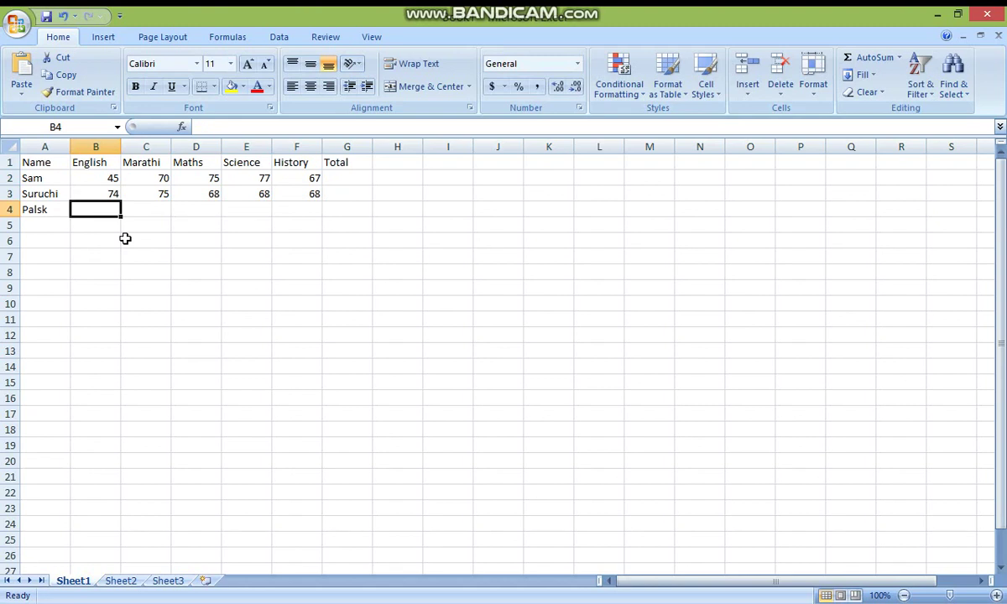
{"action": "type", "text": "68"}
{"action": "key", "text": "Tab"}
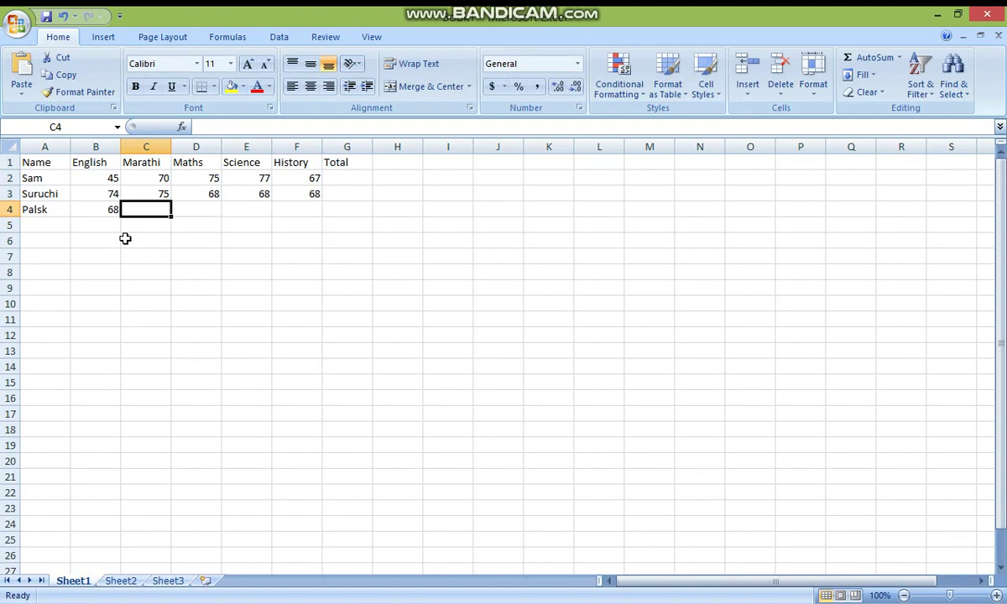
{"action": "type", "text": "65"}
{"action": "key", "text": "Tab"}
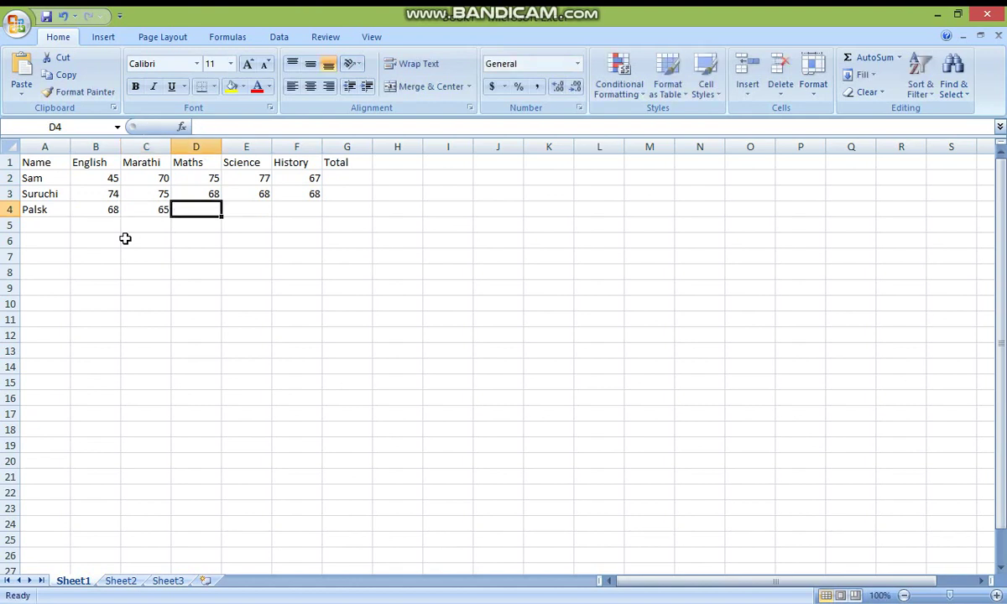
{"action": "type", "text": "57"}
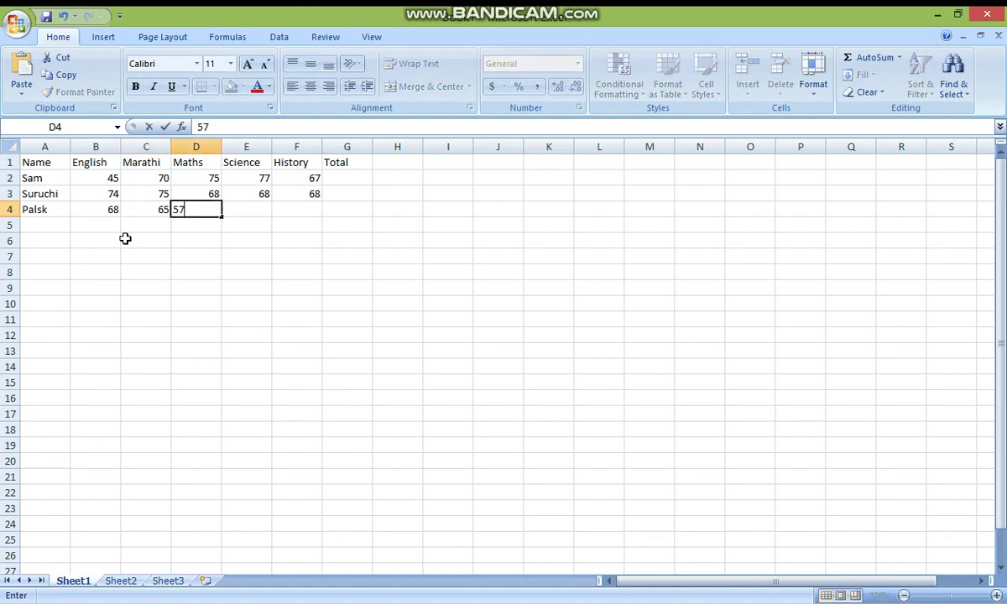
{"action": "key", "text": "Tab"}
{"action": "type", "text": "84"}
{"action": "key", "text": "Tab"}
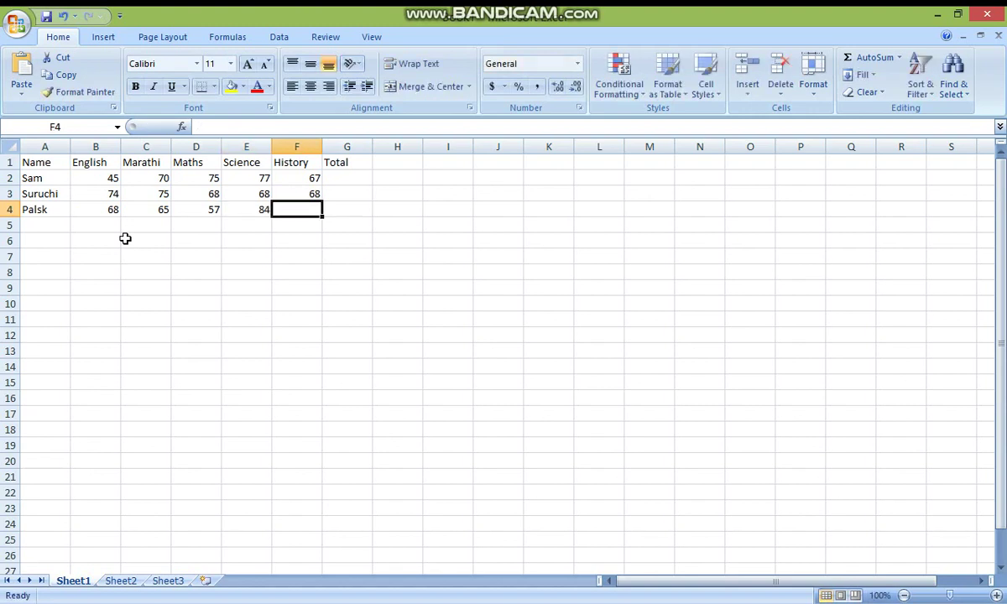
{"action": "type", "text": "32"}
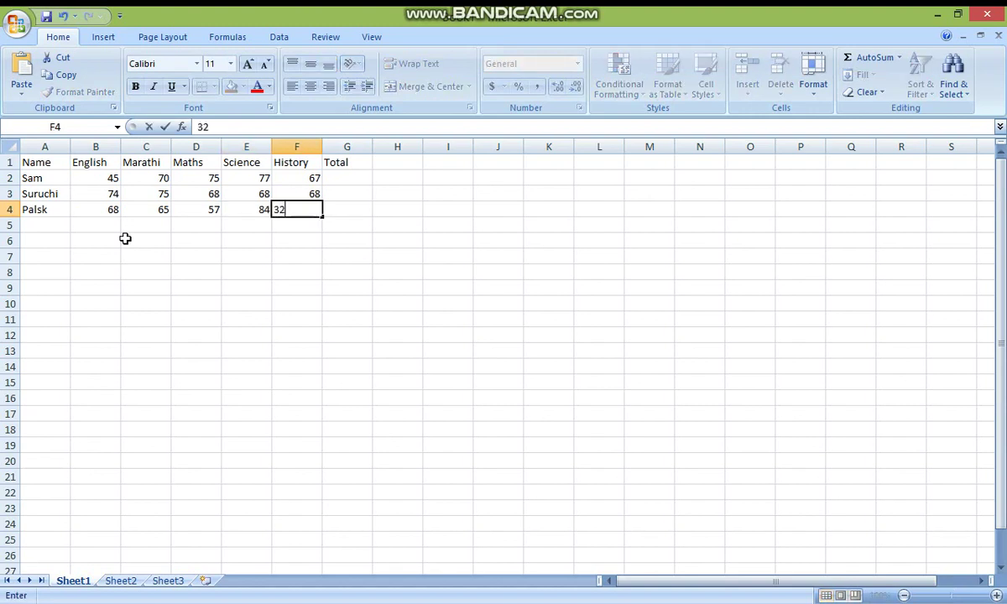
{"action": "left_click", "coordinate": [374, 321]}
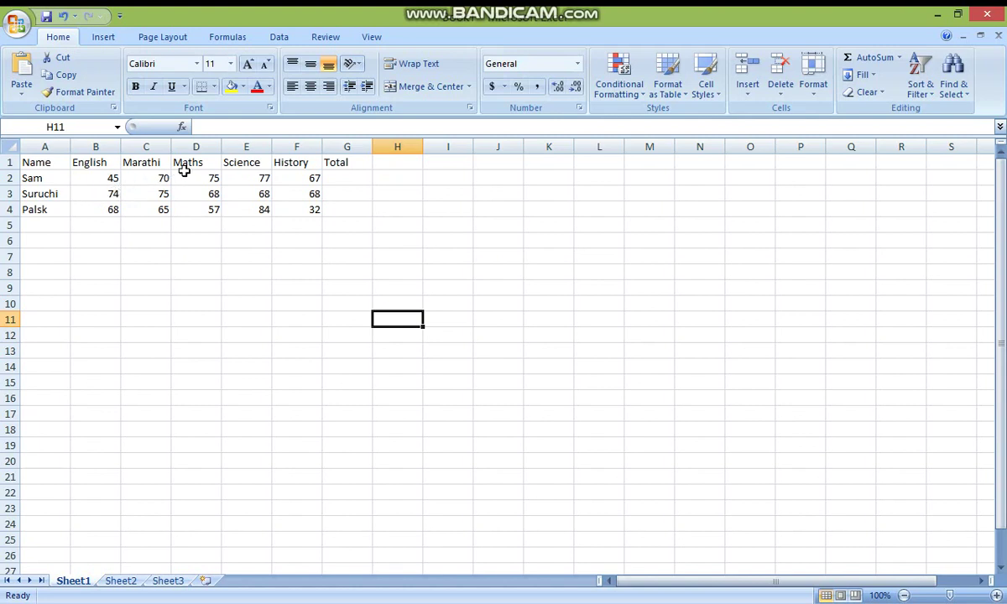
Enter the formula =b2:f2 in cell G2 under the Total heading
{"action": "left_click", "coordinate": [346, 178]}
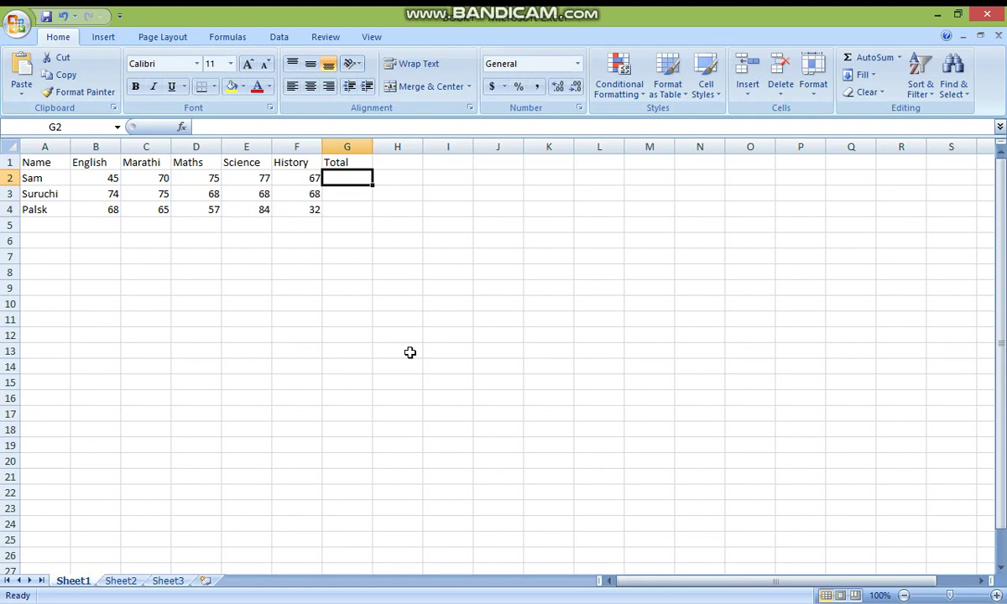
{"action": "type", "text": "="}
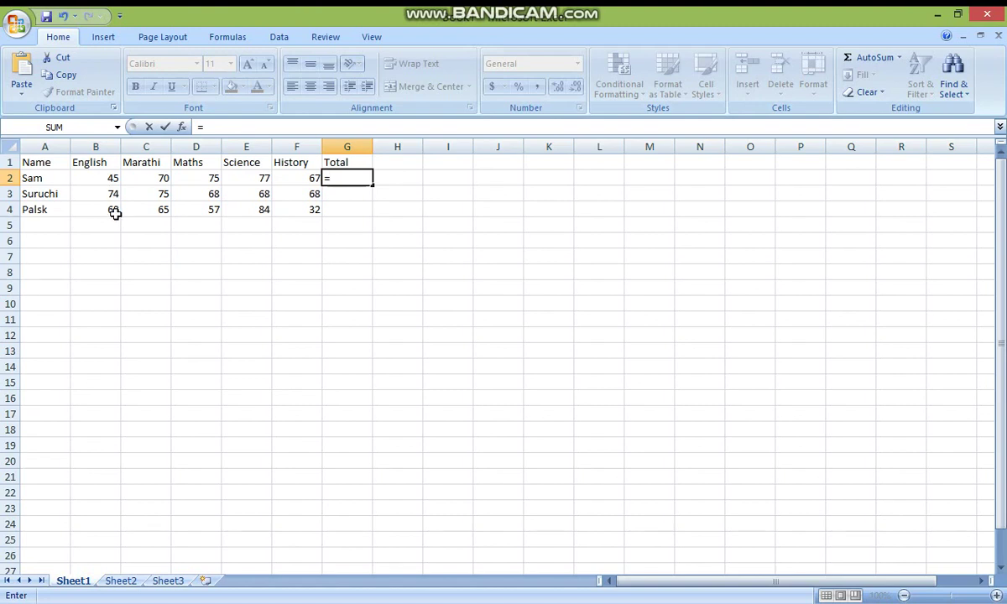
{"action": "type", "text": "b"}
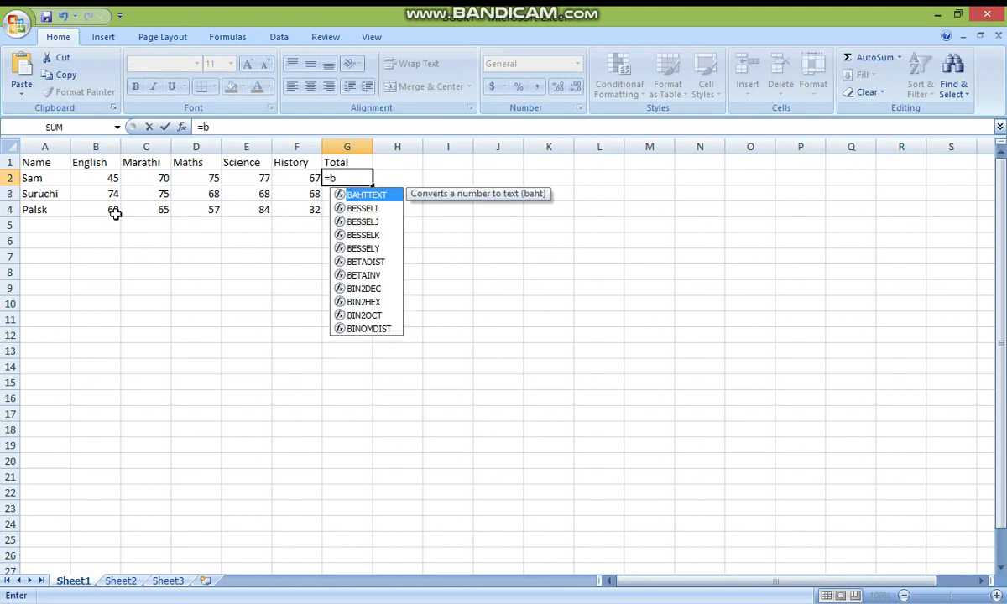
{"action": "type", "text": "2:"}
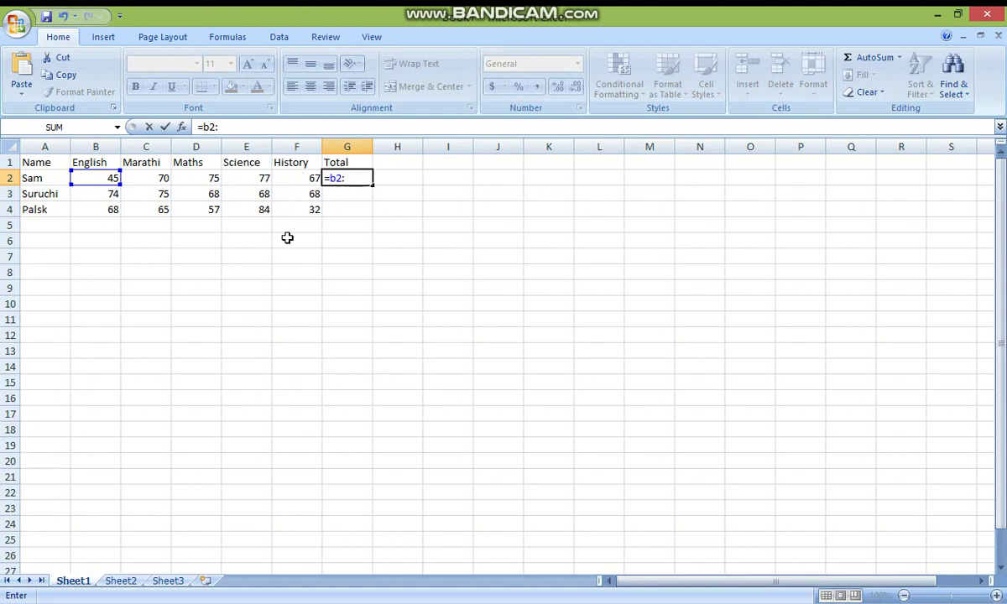
{"action": "type", "text": "f"}
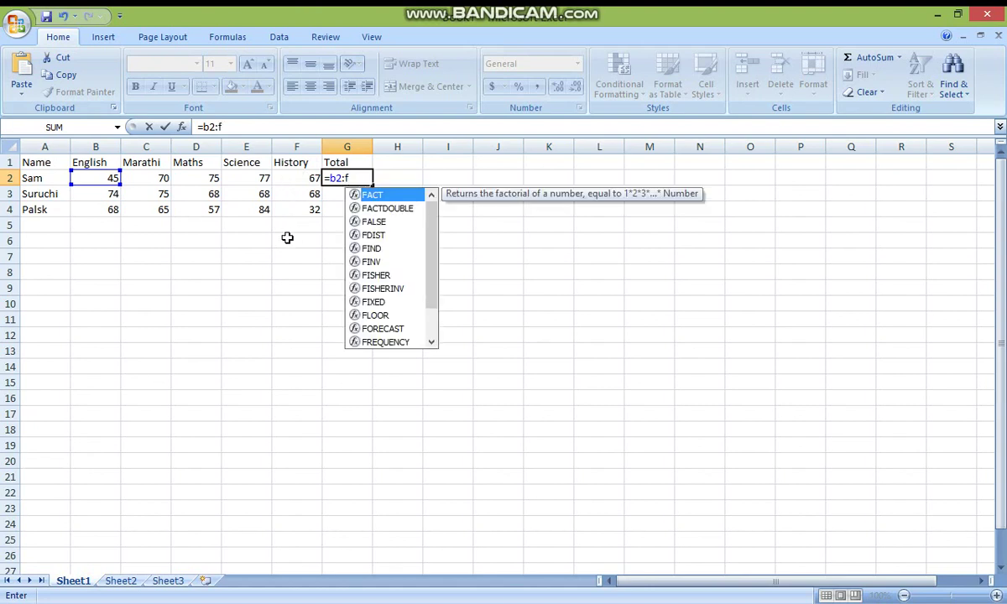
{"action": "type", "text": "2"}
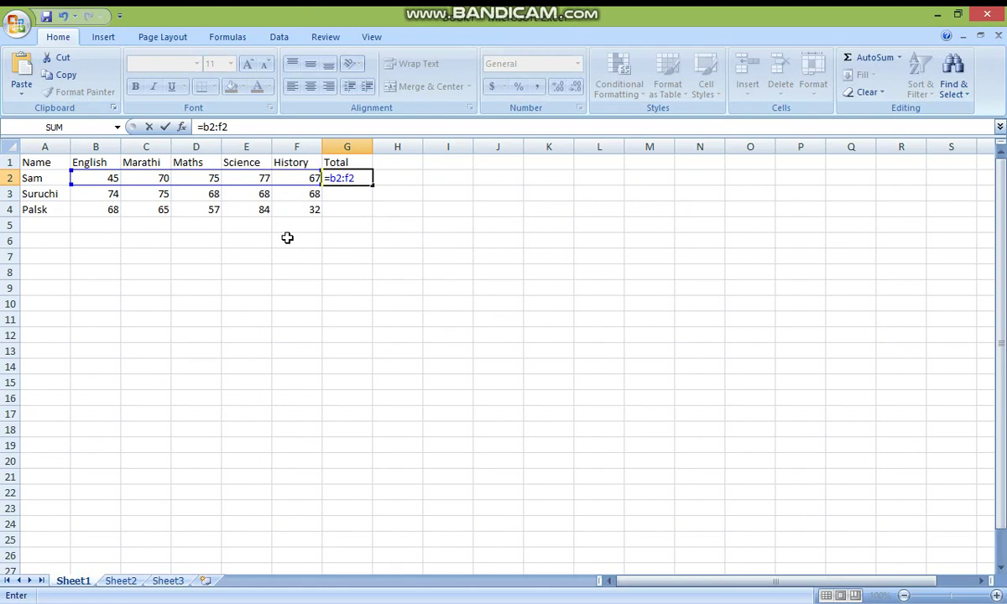
{"action": "key", "text": "Return"}
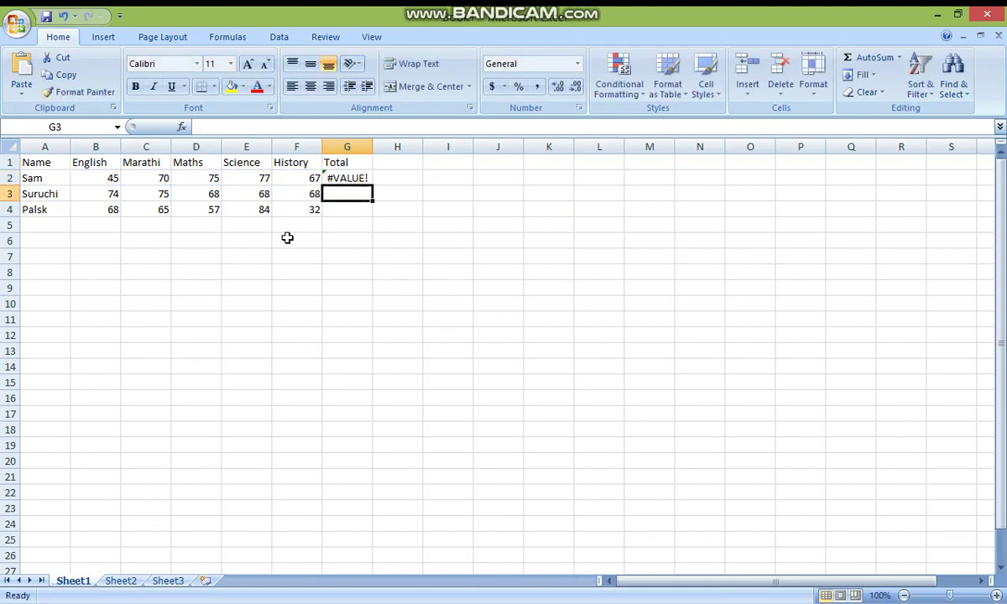
Enclose the range reference in G2 in parentheses as =(B2:F2) and widen column G slightly
{"action": "double_click", "coordinate": [345, 177]}
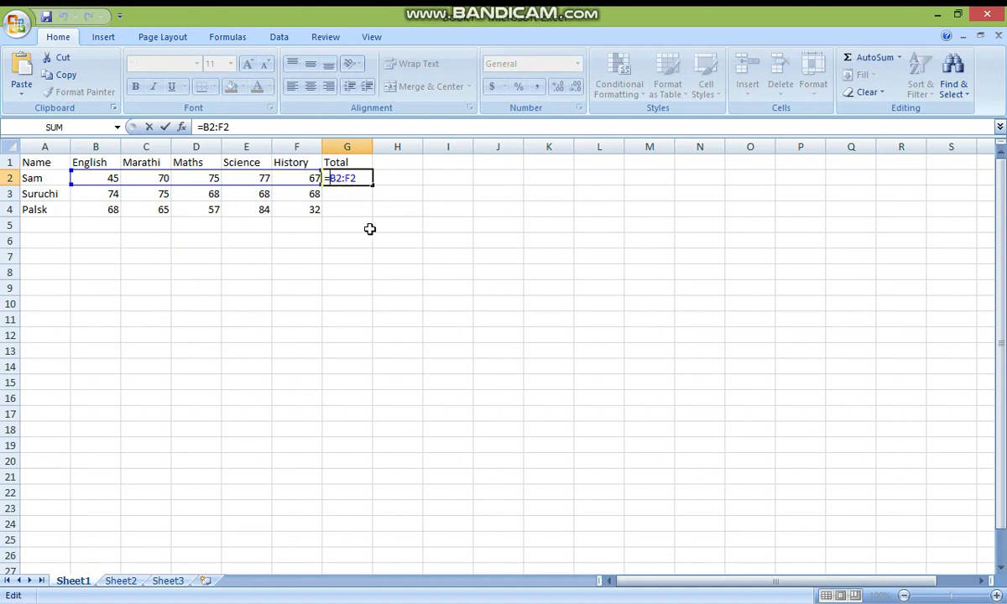
{"action": "type", "text": "("}
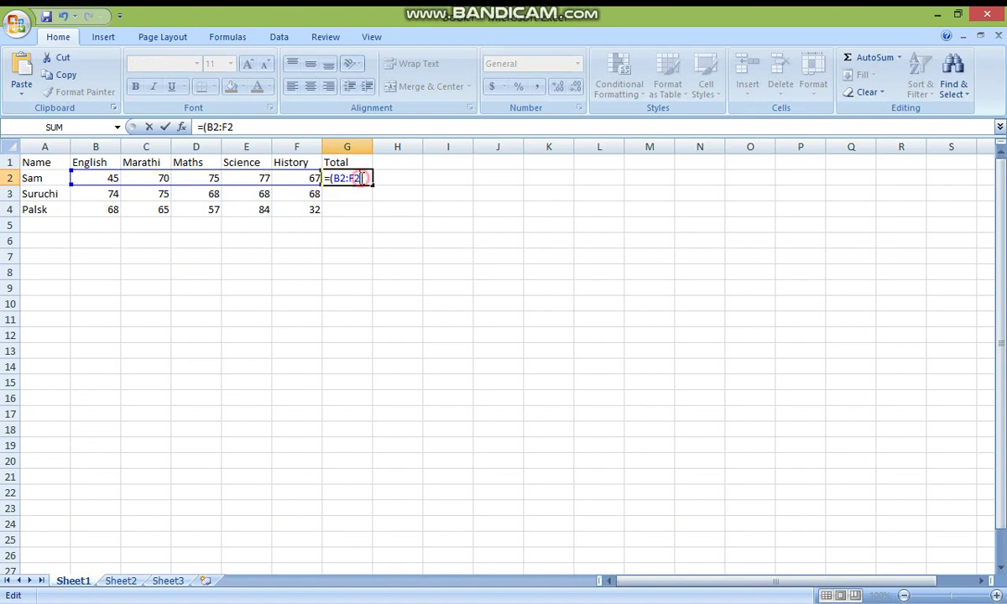
{"action": "type", "text": ")"}
{"action": "key", "text": "Return"}
{"action": "double_click", "coordinate": [359, 178]}
{"action": "key", "text": "Return"}
{"action": "left_click_drag", "start_coordinate": [372, 147], "coordinate": [384, 147]}
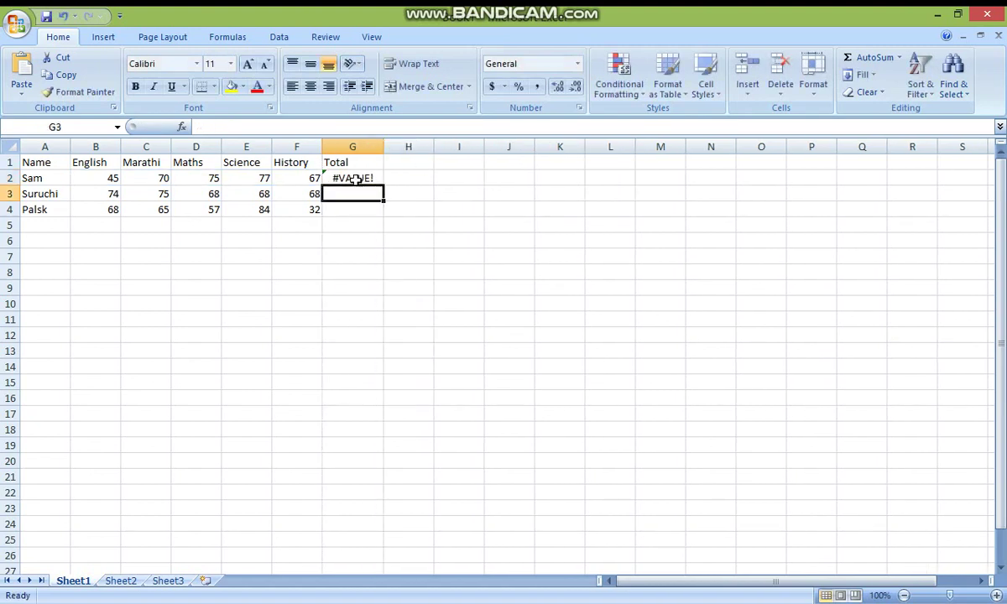
Add the SUM function to the formula in G2 so it reads =sum(B2:F2)
{"action": "double_click", "coordinate": [361, 178]}
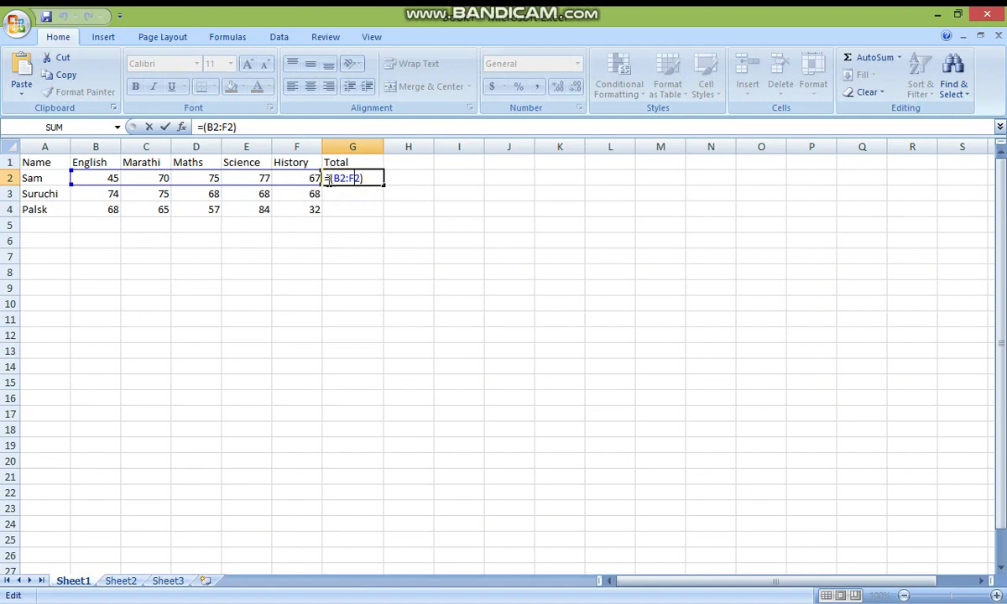
{"action": "left_click", "coordinate": [328, 179]}
{"action": "type", "text": "sum"}
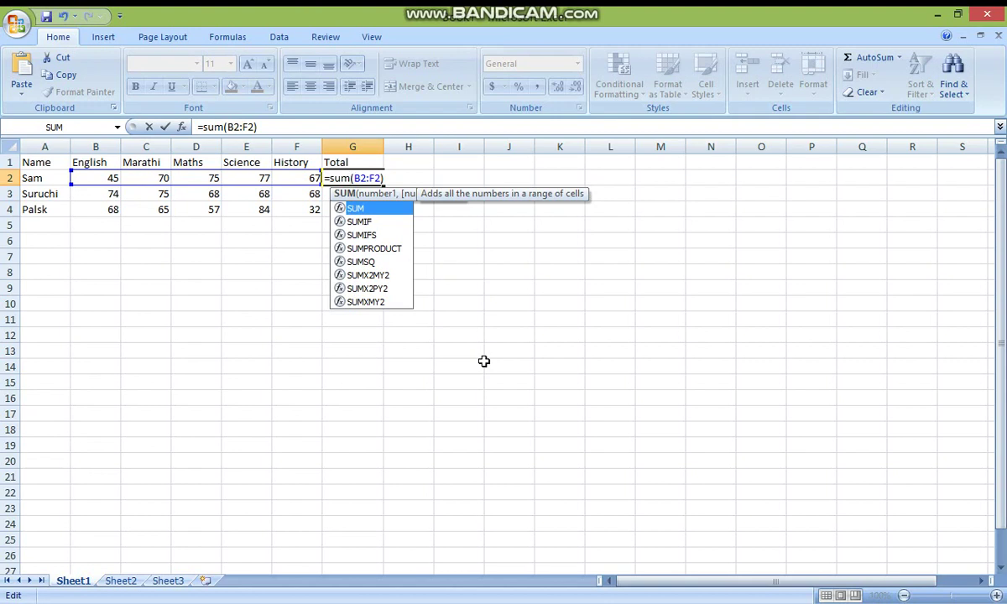
{"action": "key", "text": "Return"}
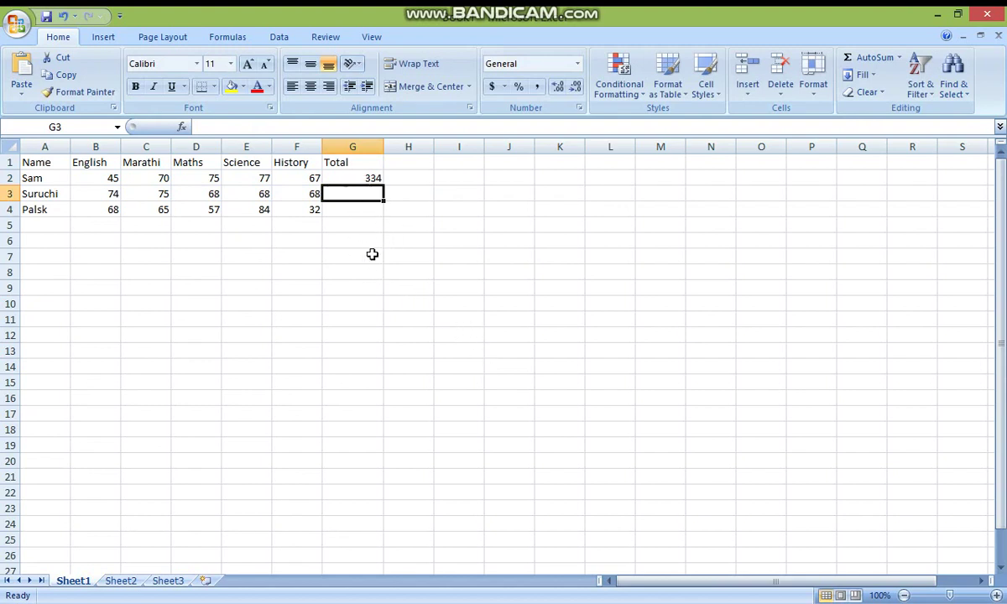
Fill the total formula from G2 down the Total column to G7
{"action": "left_click", "coordinate": [355, 179]}
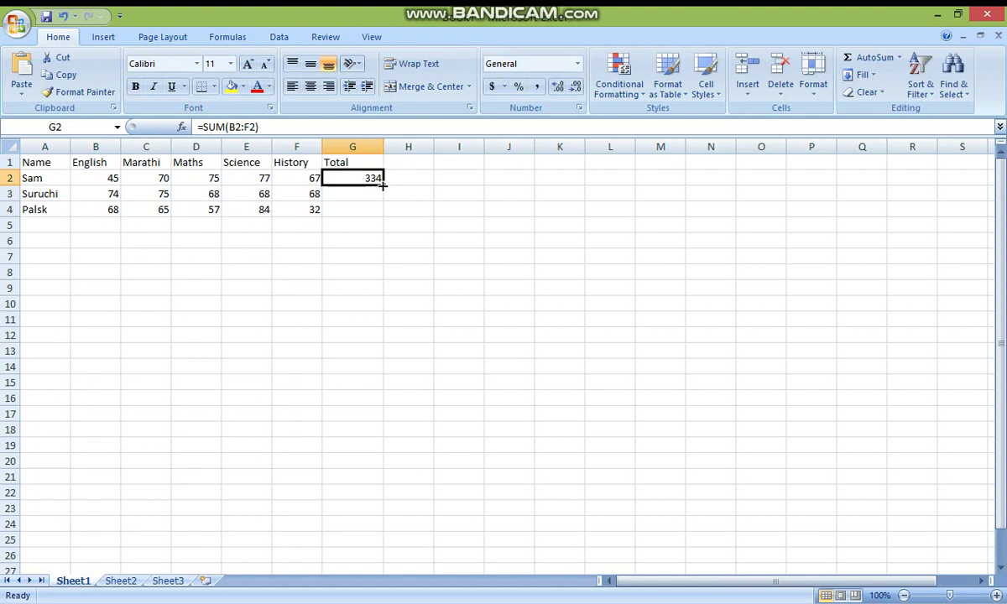
{"action": "left_click_drag", "start_coordinate": [382, 186], "coordinate": [382, 265]}
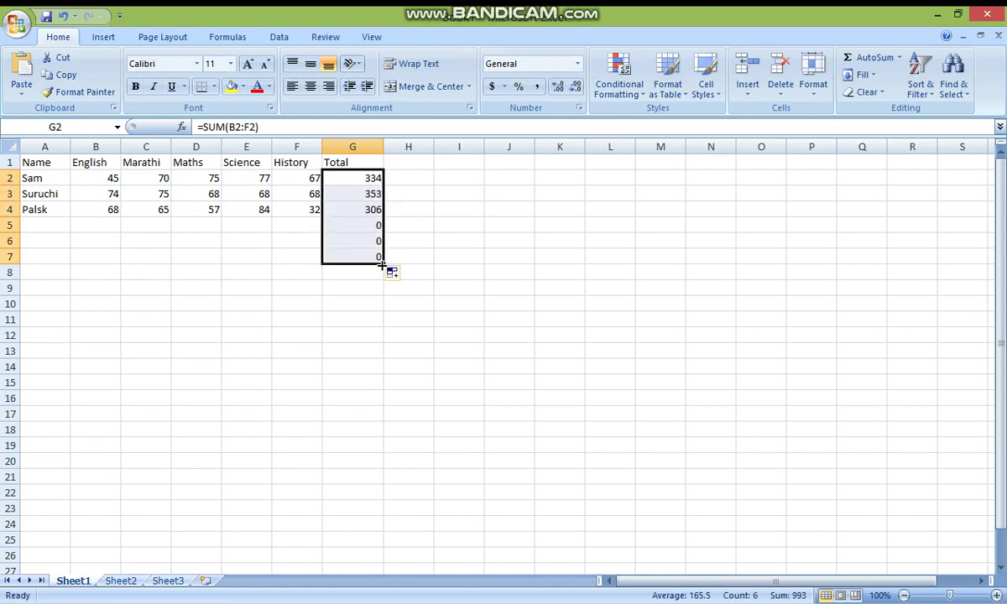
{"action": "left_click", "coordinate": [369, 346]}
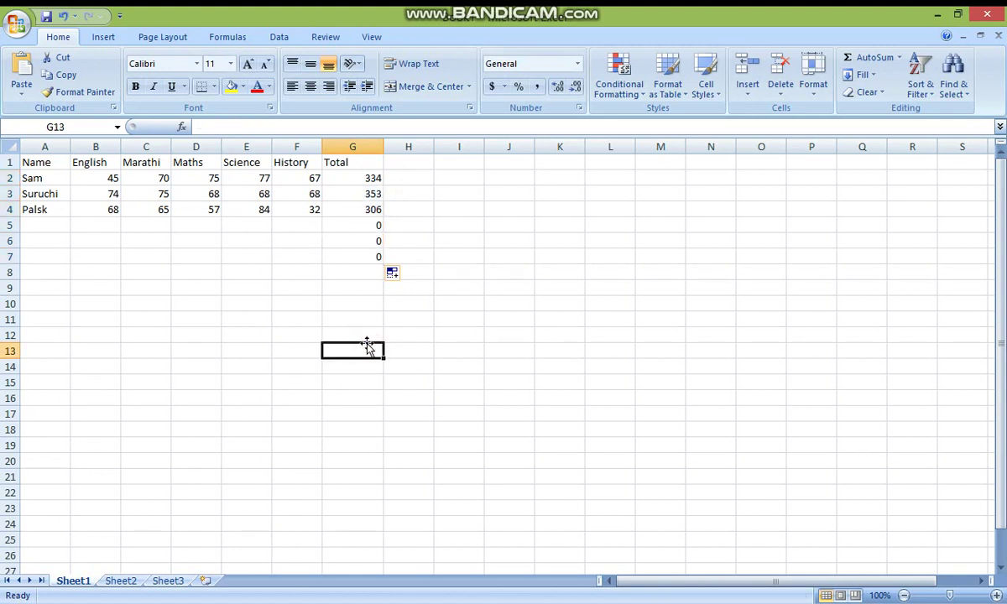
Clear the surplus formulas below the last student's total in cells G5 to G8
{"action": "left_click_drag", "start_coordinate": [361, 224], "coordinate": [373, 271]}
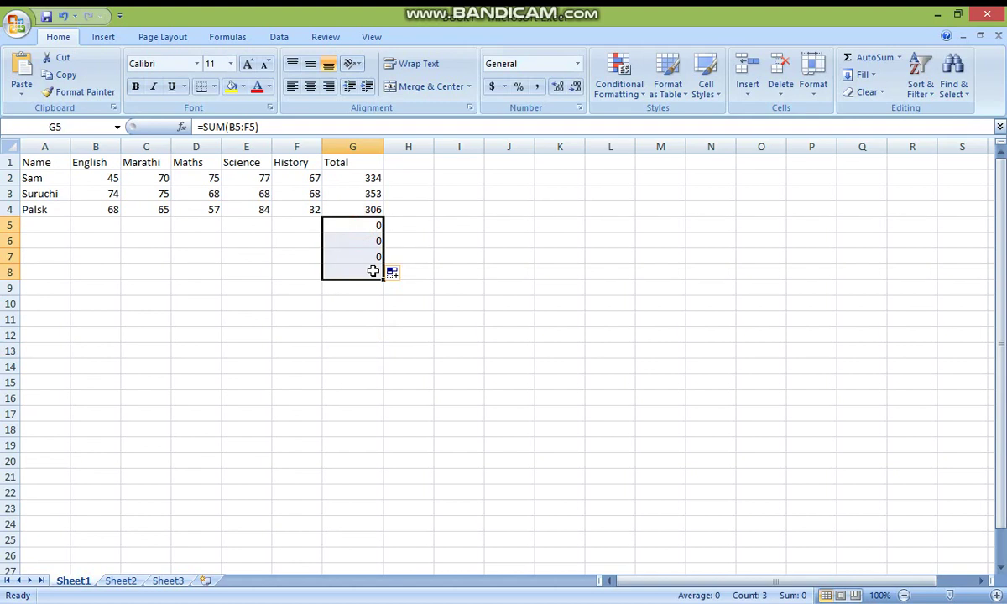
{"action": "key", "text": "Delete"}
{"action": "left_click", "coordinate": [166, 353]}
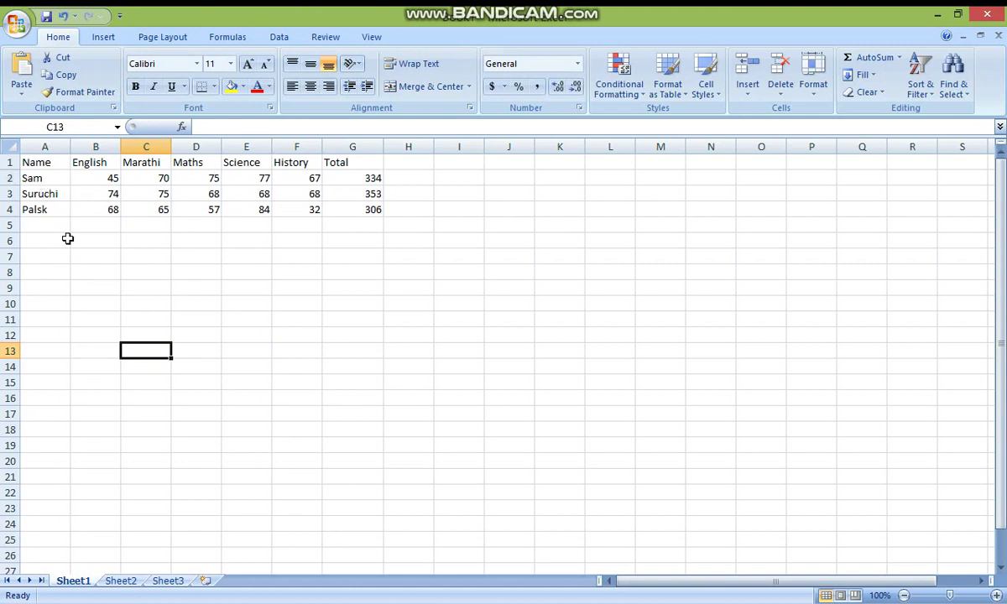
{"action": "left_click_drag", "start_coordinate": [36, 178], "coordinate": [352, 178]}
{"action": "left_click", "coordinate": [318, 277]}
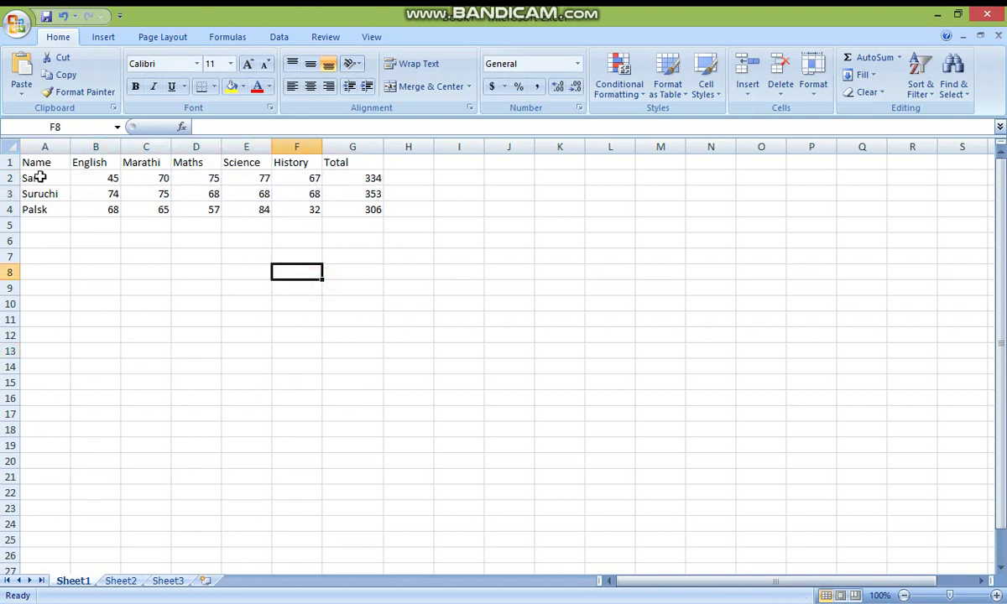
{"action": "left_click", "coordinate": [38, 178]}
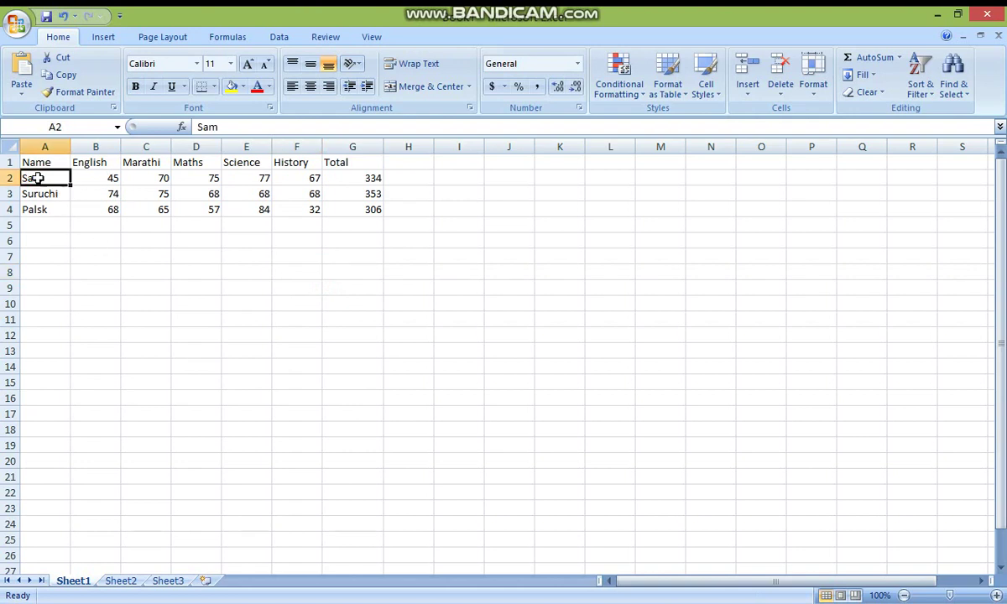
{"action": "left_click_drag", "start_coordinate": [38, 178], "coordinate": [345, 177]}
{"action": "left_click", "coordinate": [345, 177]}
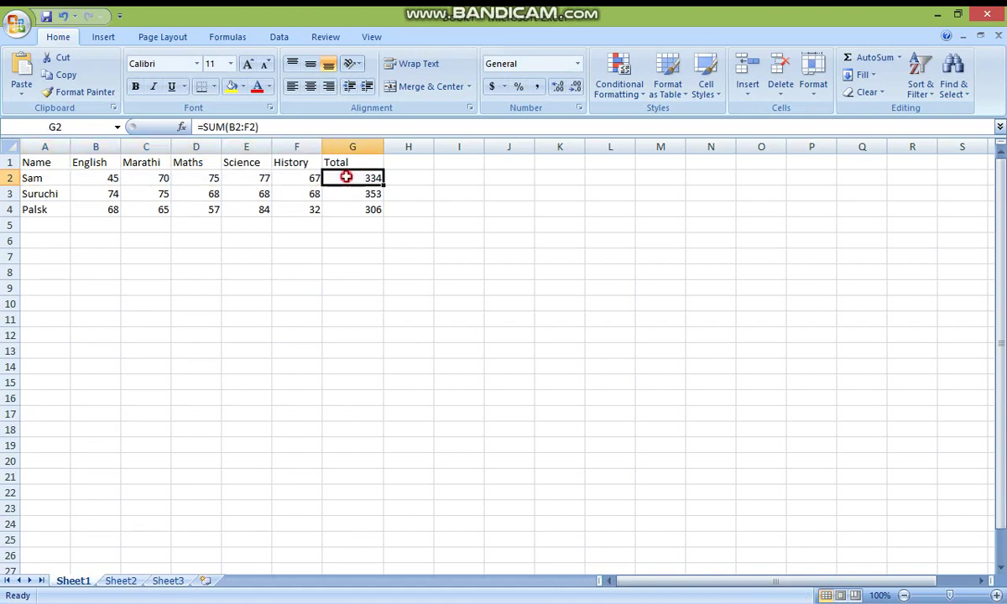
Copy the first student's row A2 to G2 and paste it into row 5 starting at A5
{"action": "left_click", "coordinate": [42, 177]}
{"action": "left_click_drag", "start_coordinate": [42, 177], "coordinate": [361, 172]}
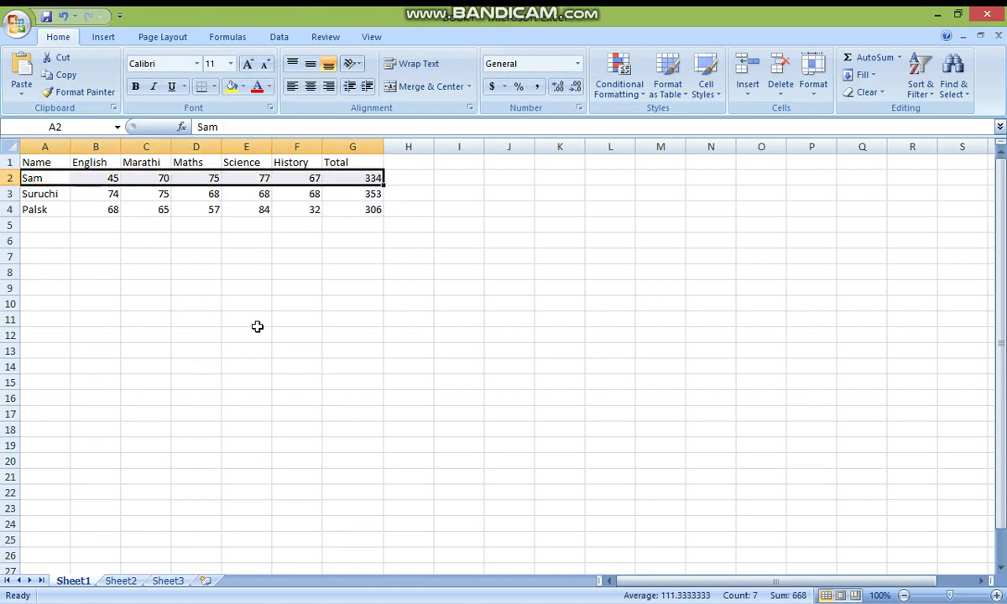
{"action": "left_click", "coordinate": [68, 75]}
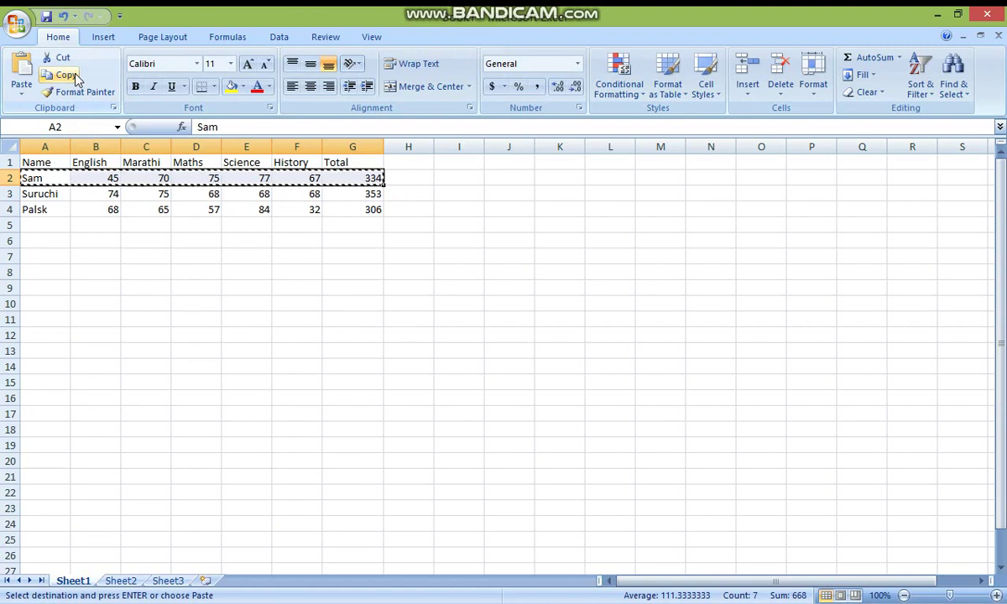
{"action": "left_click", "coordinate": [41, 225]}
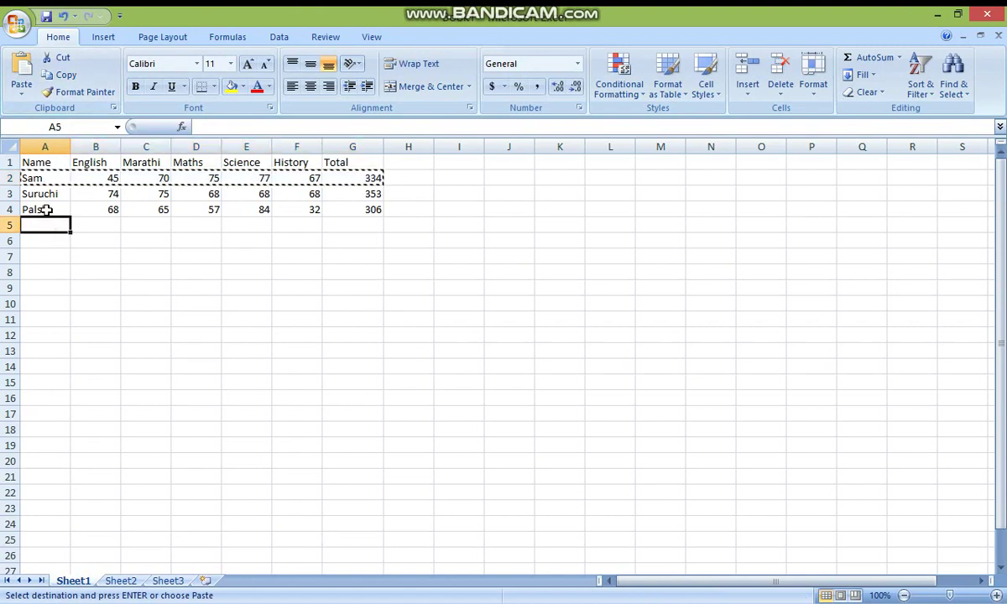
{"action": "left_click", "coordinate": [21, 67]}
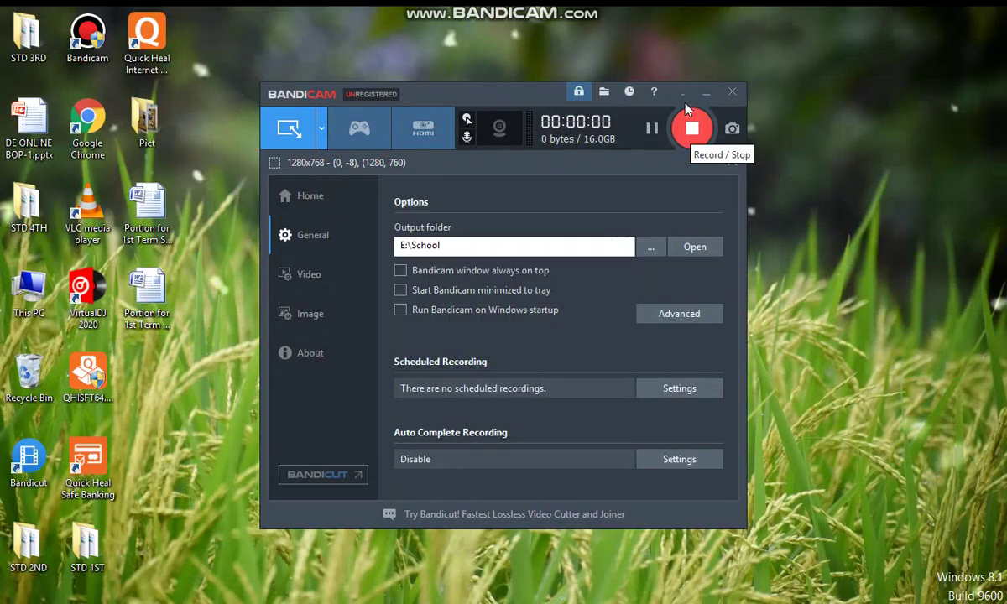
{"action": "left_click", "coordinate": [683, 94]}
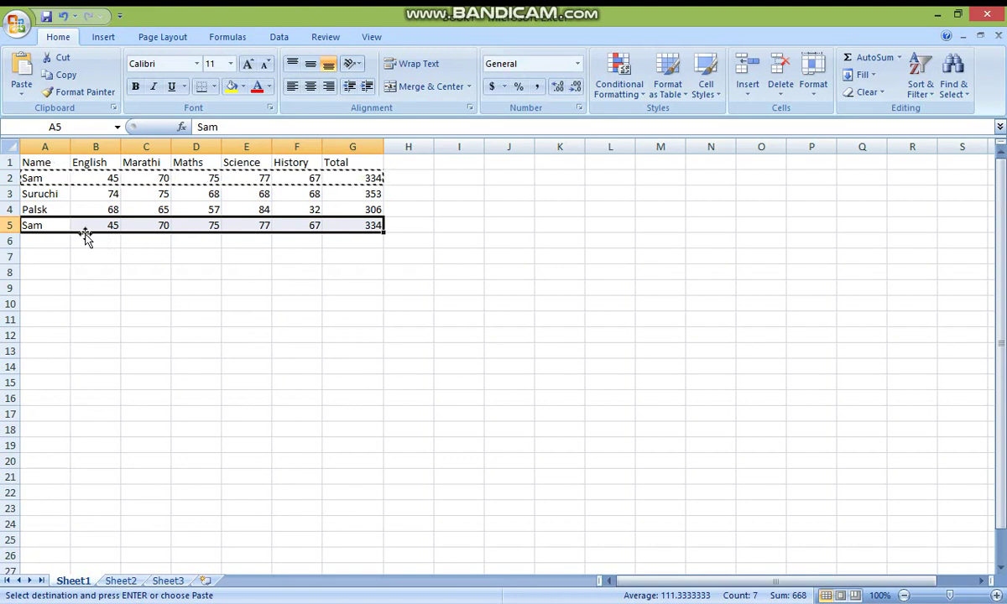
{"action": "key", "text": "Escape"}
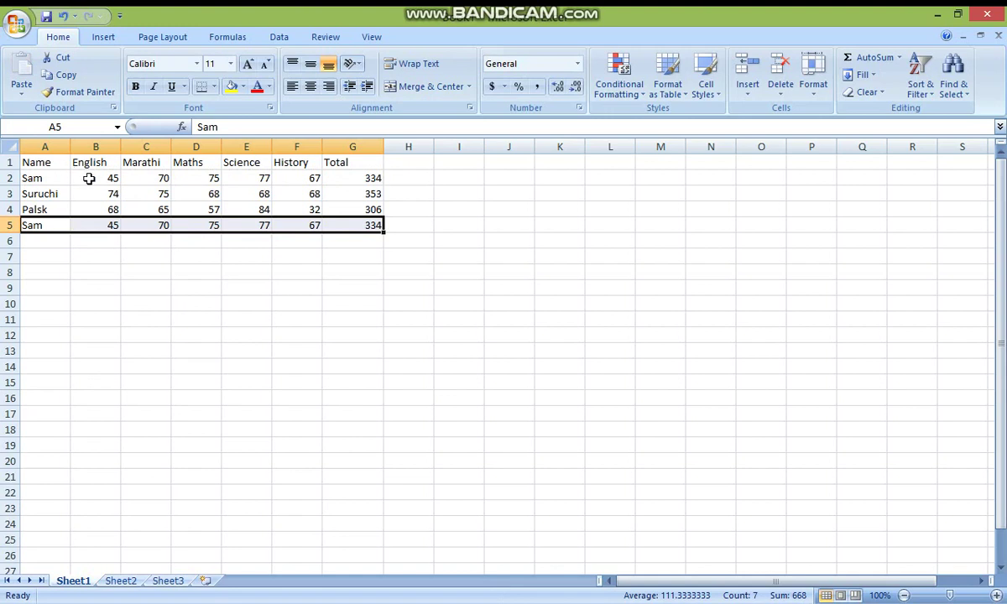
{"action": "left_click", "coordinate": [290, 347]}
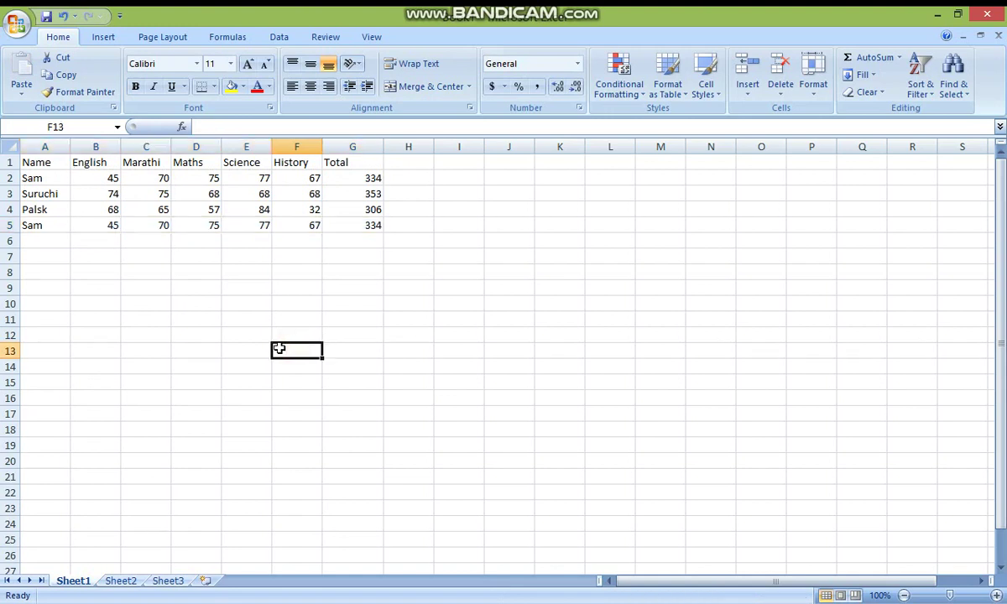
{"action": "left_click", "coordinate": [44, 178]}
{"action": "left_click_drag", "start_coordinate": [44, 178], "coordinate": [348, 176]}
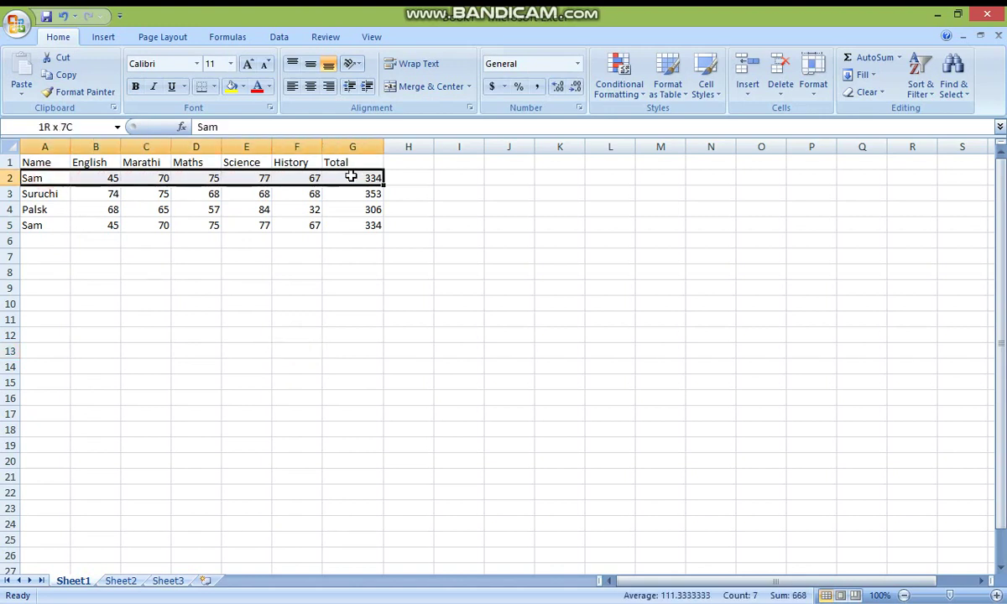
{"action": "left_click", "coordinate": [352, 176]}
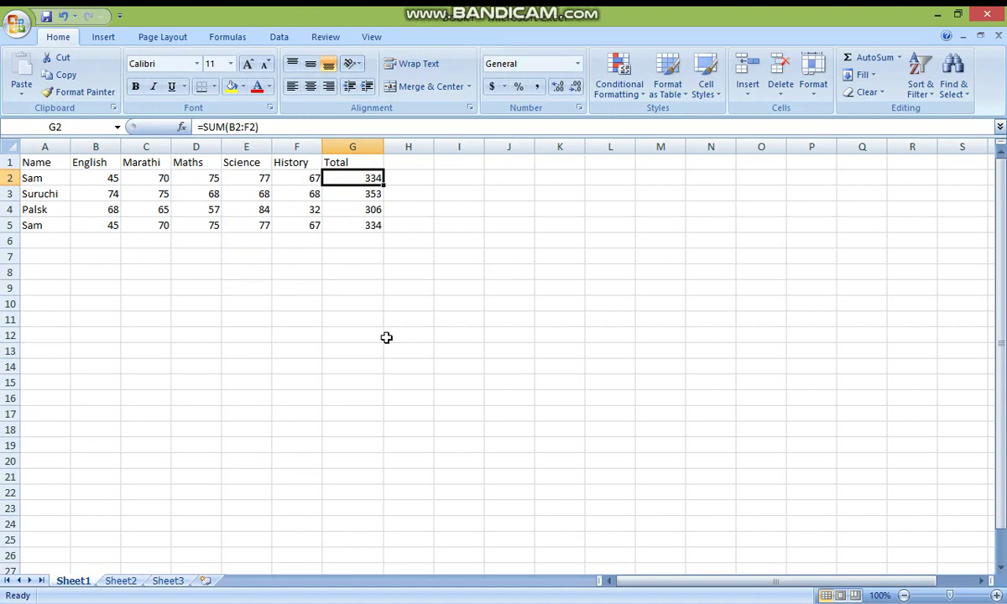
{"action": "left_click", "coordinate": [29, 160]}
{"action": "left_click_drag", "start_coordinate": [74, 162], "coordinate": [158, 172]}
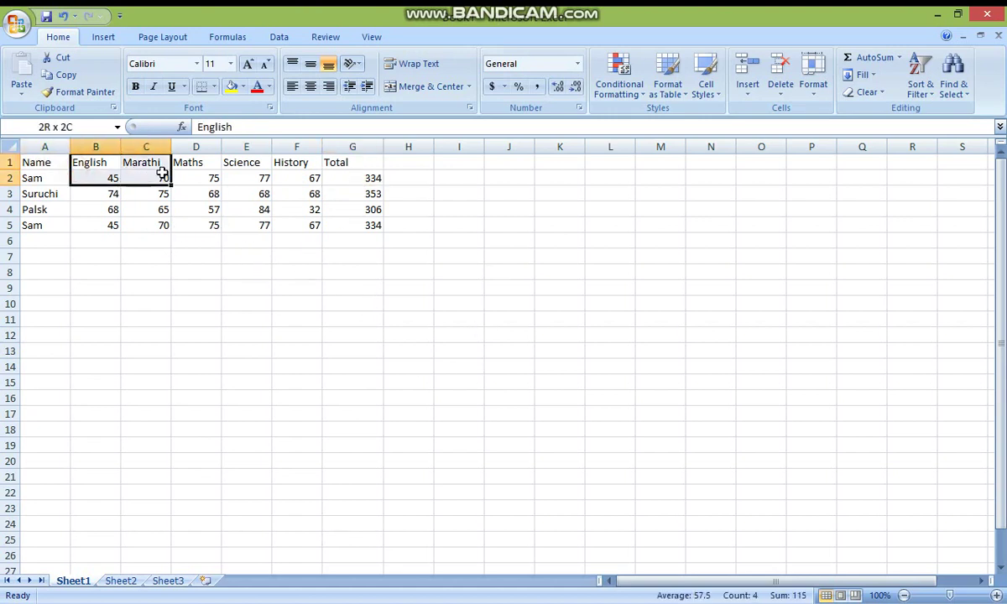
Cut the whole marks table A1:G5 and paste it starting at cell D8
{"action": "left_click", "coordinate": [37, 162]}
{"action": "left_click_drag", "start_coordinate": [37, 162], "coordinate": [348, 226]}
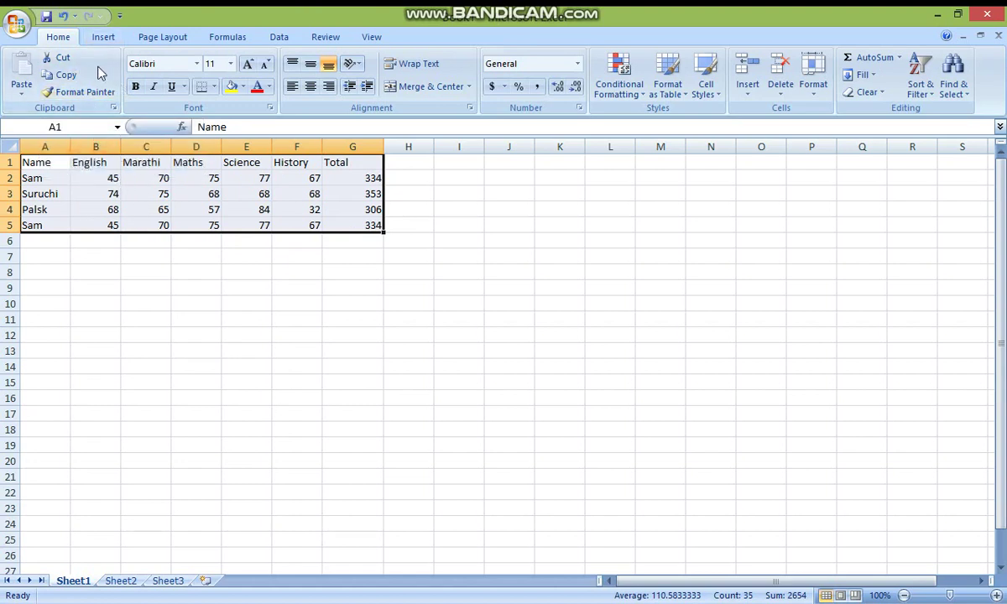
{"action": "left_click", "coordinate": [66, 59]}
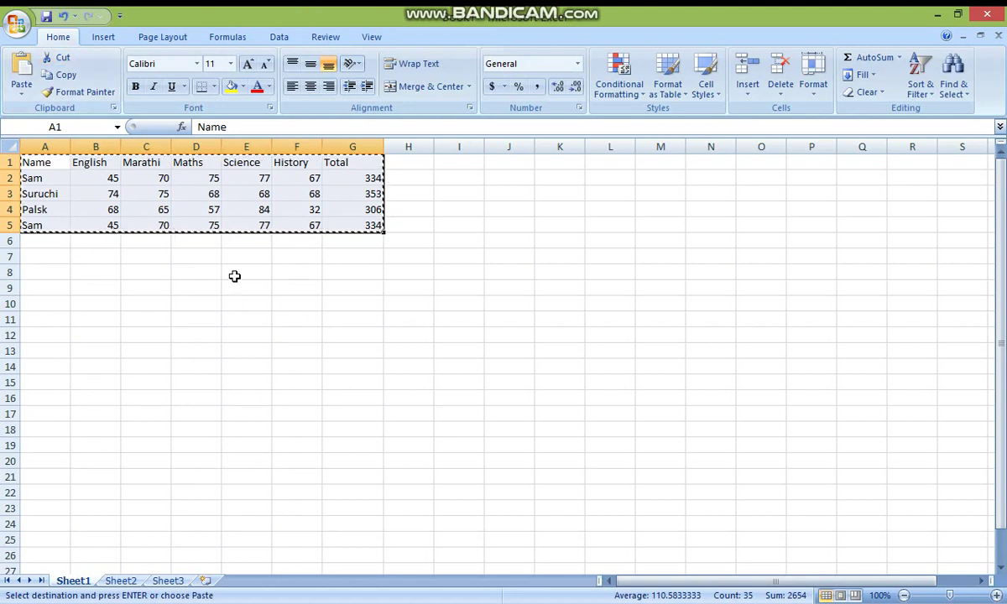
{"action": "left_click", "coordinate": [193, 271]}
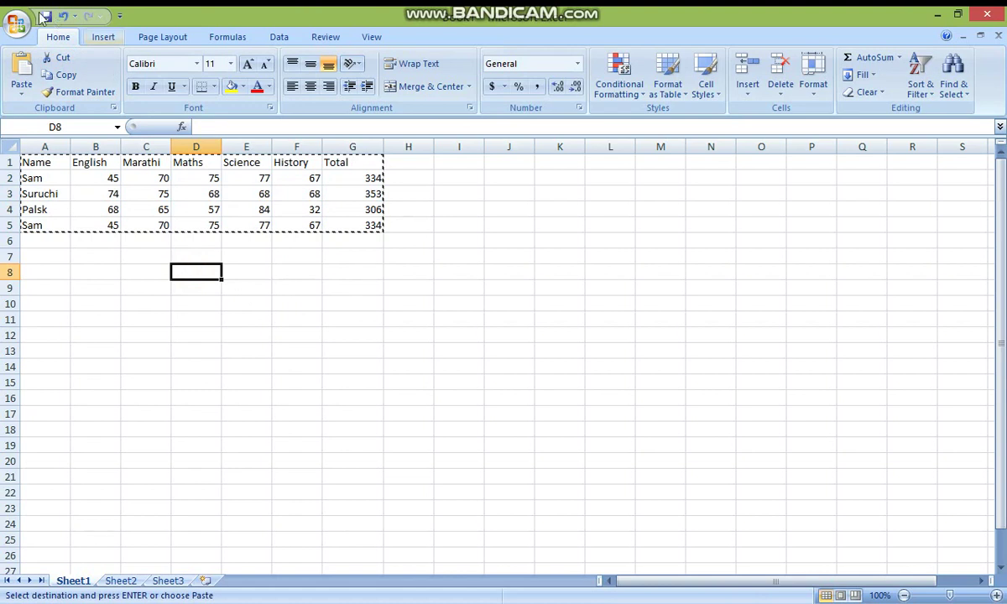
{"action": "left_click", "coordinate": [23, 74]}
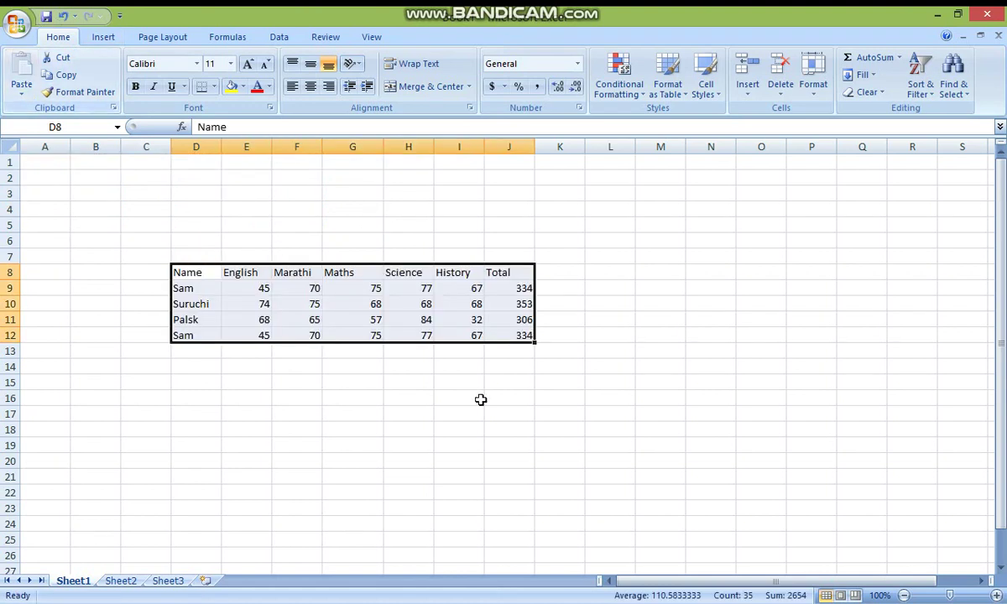
{"action": "left_click", "coordinate": [456, 409]}
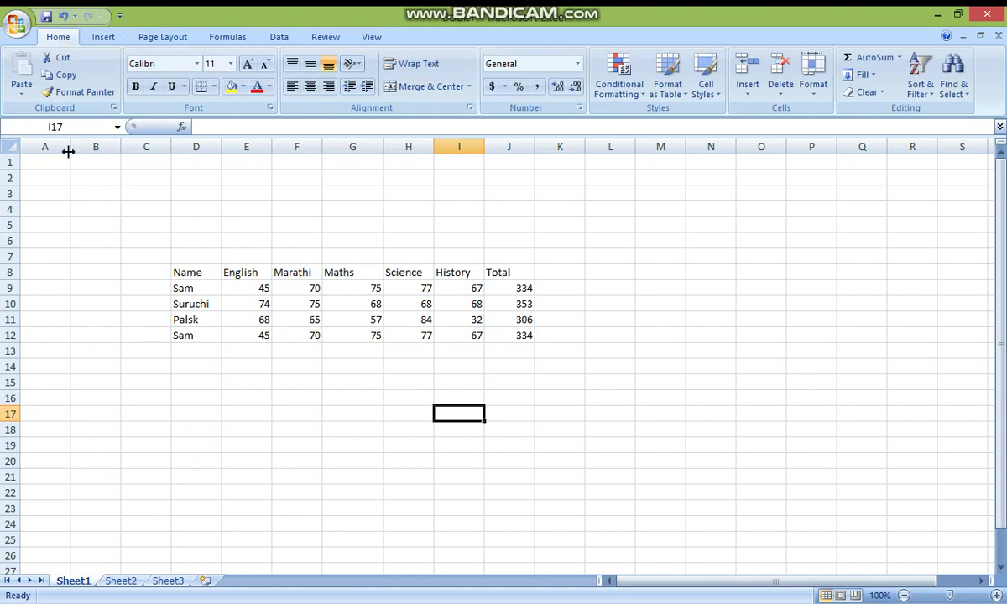
Undo the paste of the marks table and cancel the pending cut selection
{"action": "left_click", "coordinate": [63, 17]}
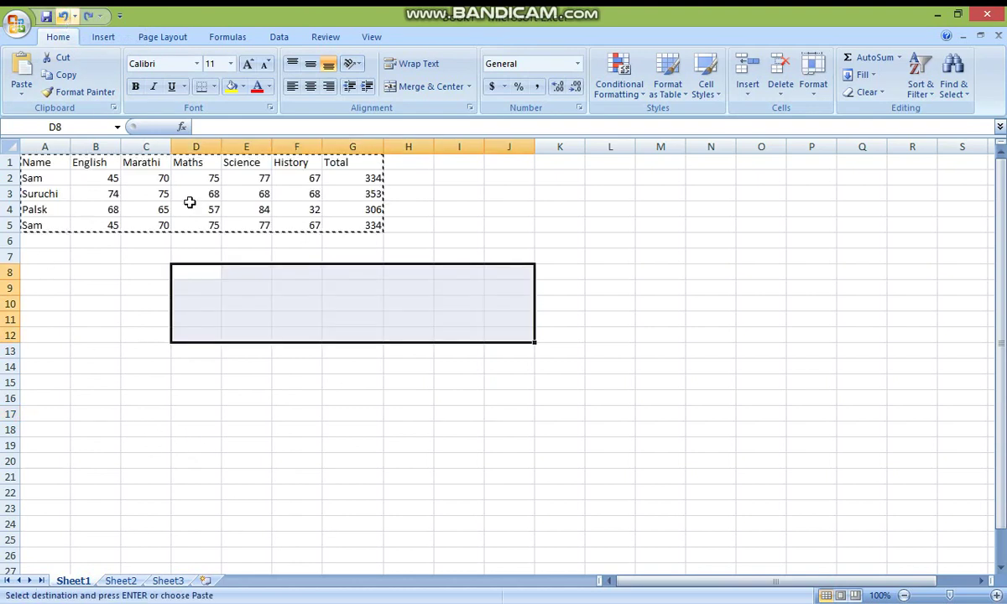
{"action": "left_click", "coordinate": [288, 479]}
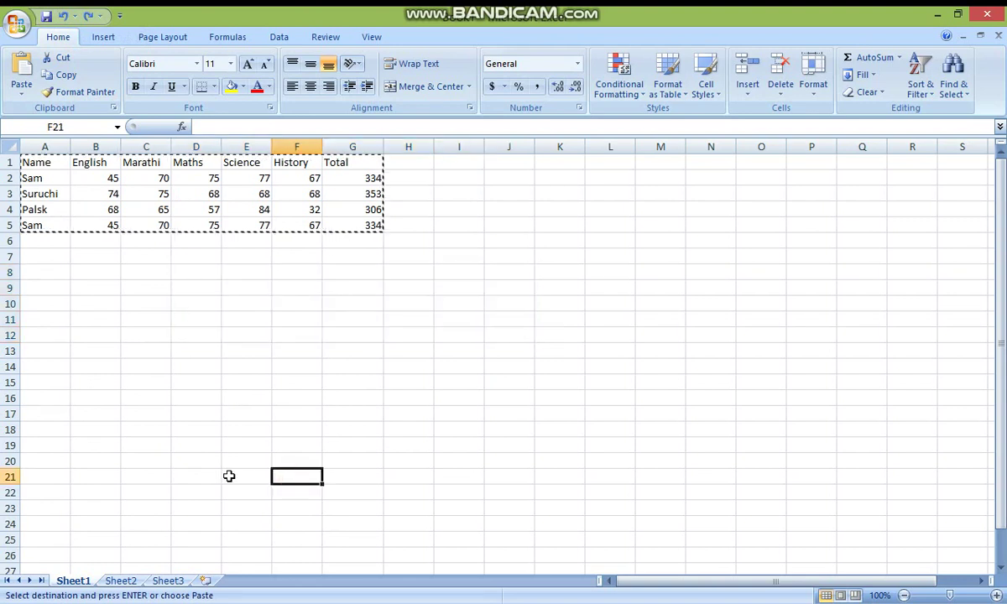
{"action": "key", "text": "Escape"}
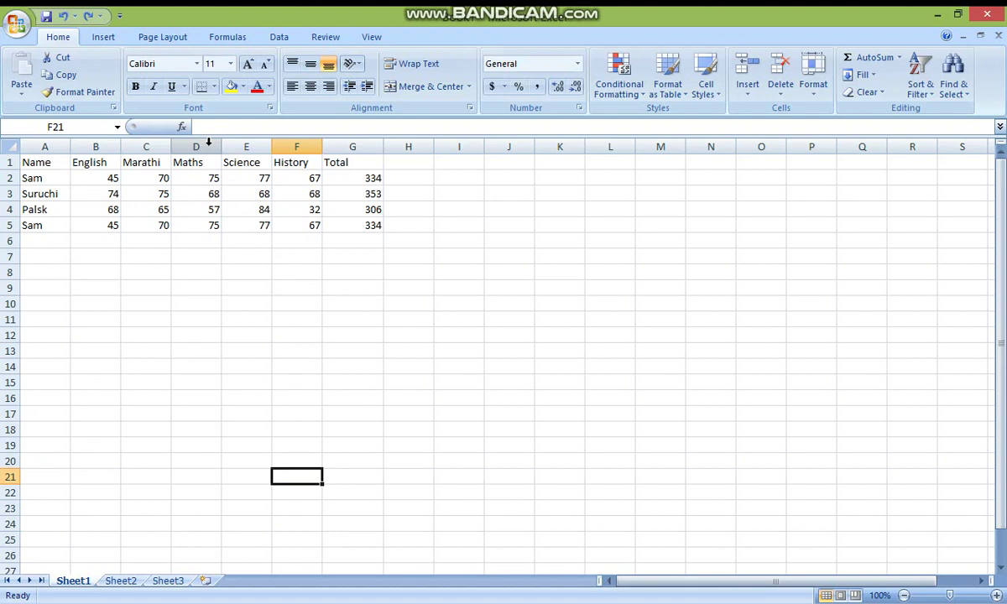
Insert a blank column between the Marathi and Maths columns
{"action": "right_click", "coordinate": [208, 143]}
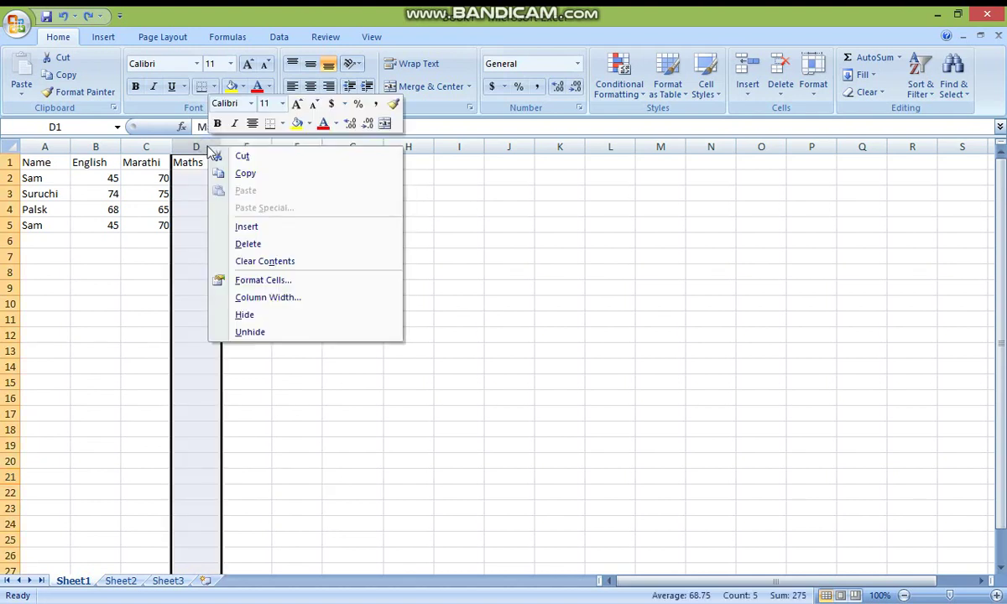
{"action": "left_click", "coordinate": [244, 227]}
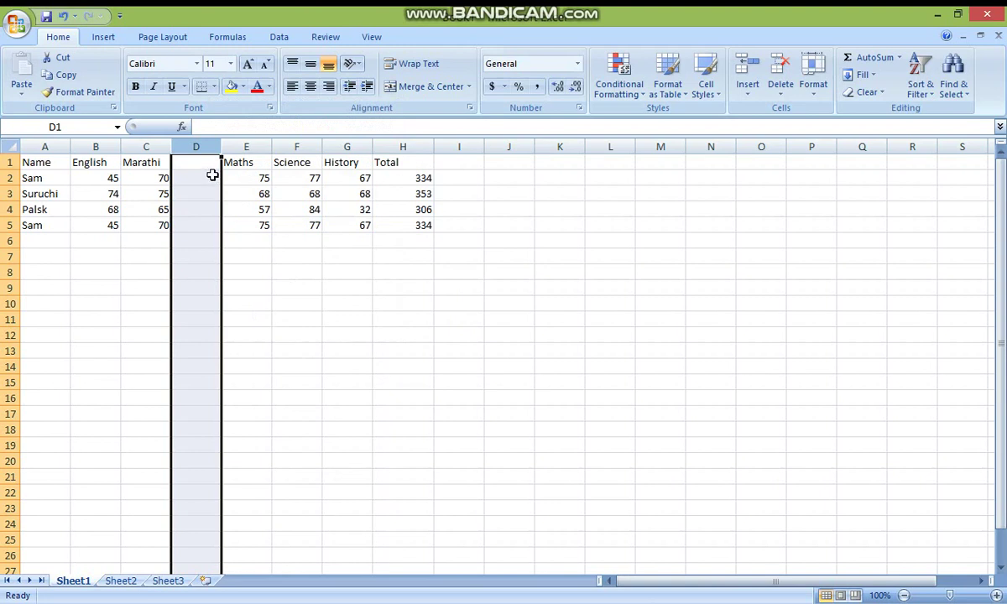
{"action": "left_click", "coordinate": [259, 293]}
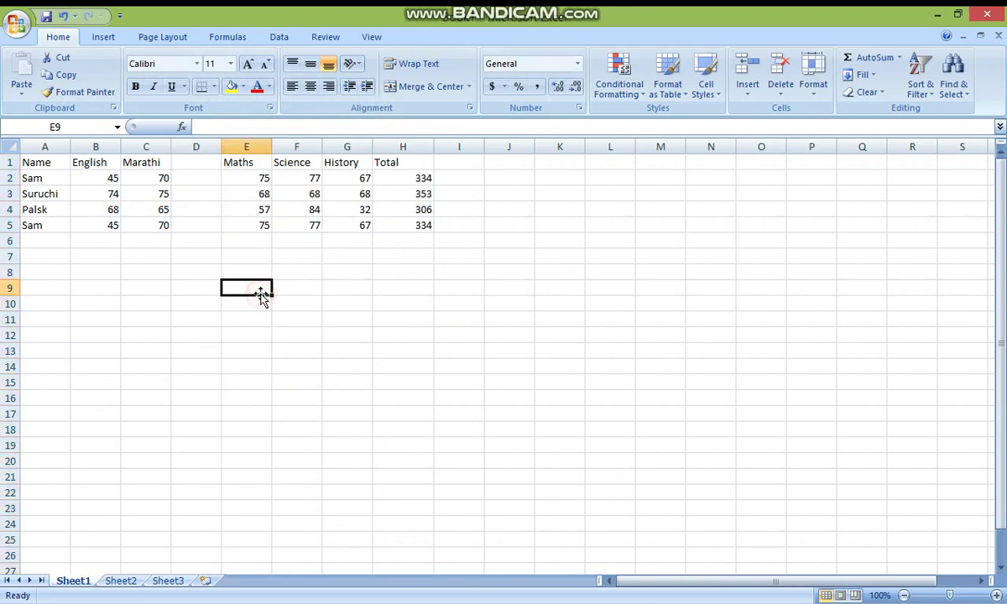
Insert a blank row 3 between the first and second students' rows
{"action": "right_click", "coordinate": [11, 194]}
{"action": "left_click", "coordinate": [38, 216]}
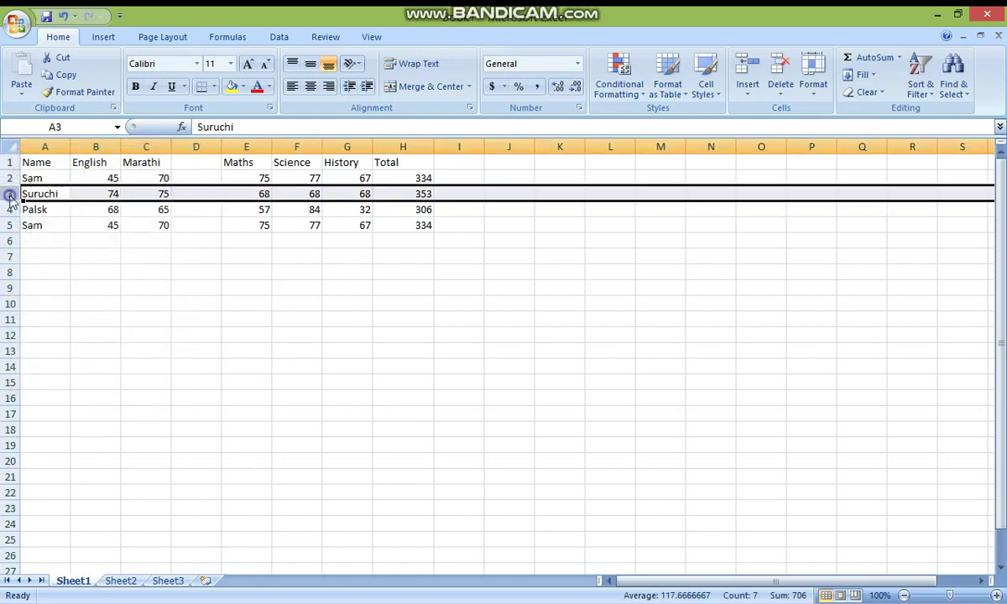
{"action": "right_click", "coordinate": [6, 193]}
{"action": "left_click", "coordinate": [51, 277]}
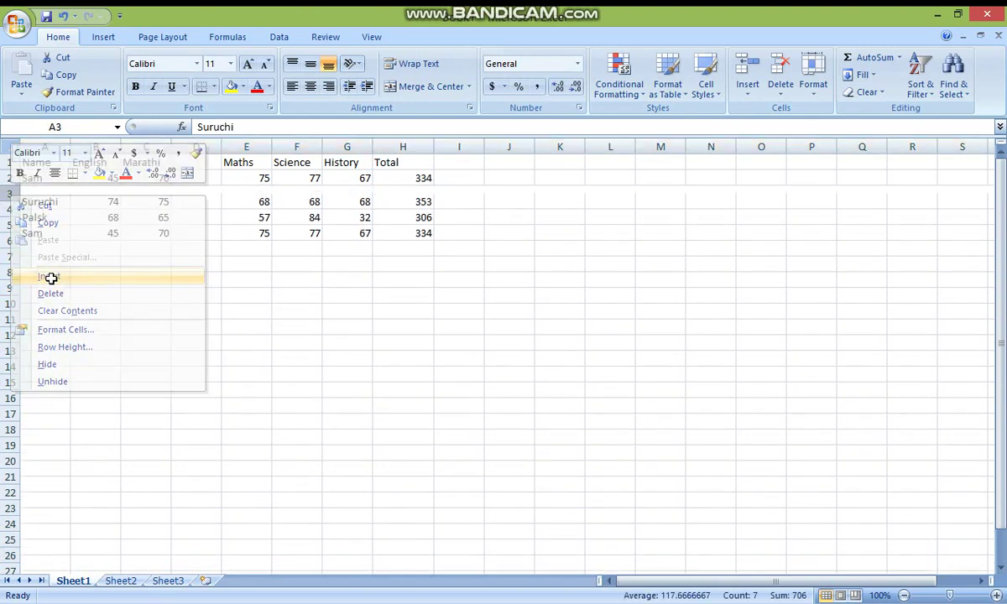
{"action": "left_click", "coordinate": [193, 288]}
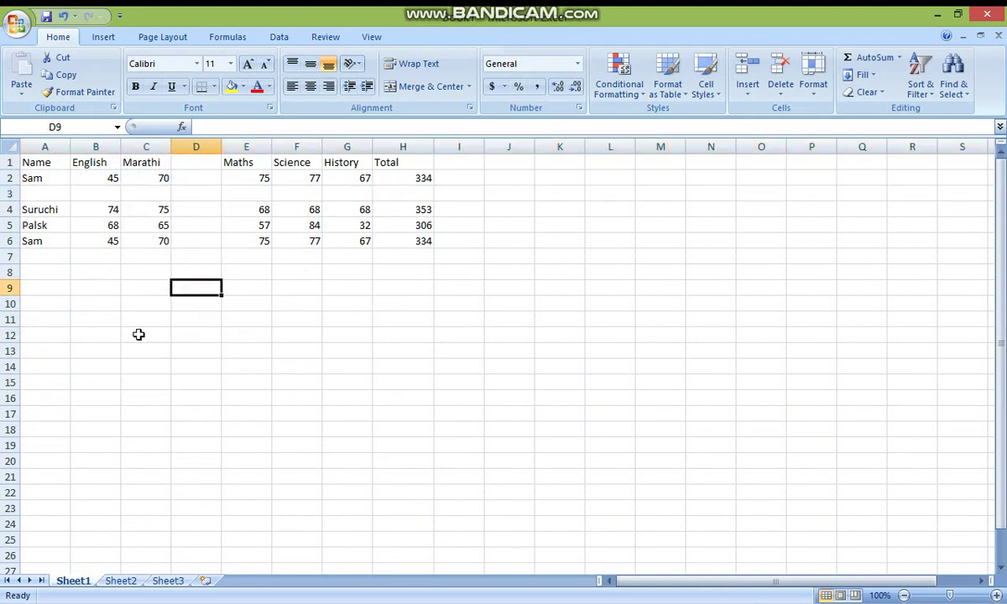
Apply All Borders to the marks table in A1:H6
{"action": "left_click_drag", "start_coordinate": [32, 164], "coordinate": [389, 251]}
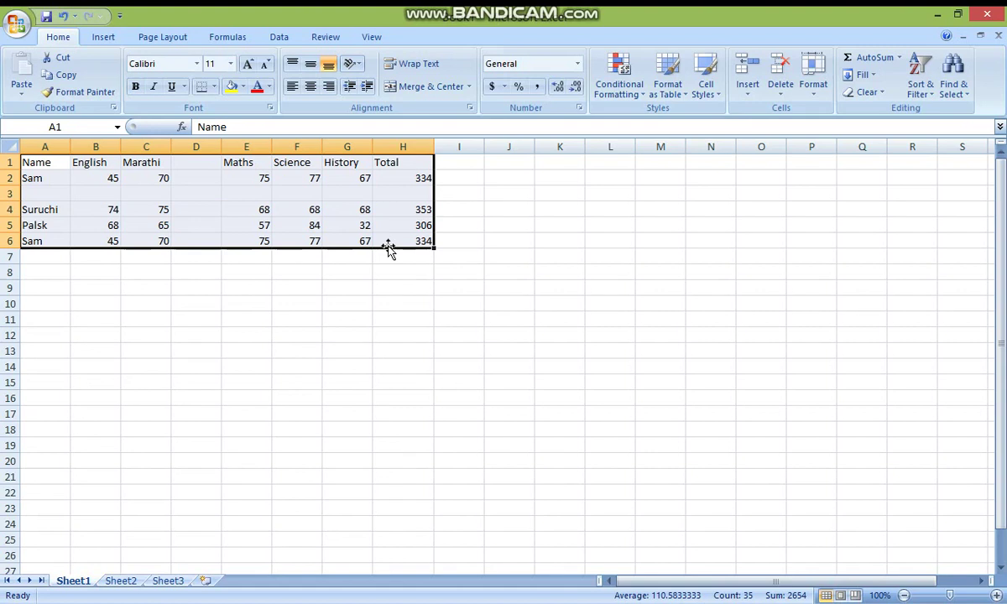
{"action": "left_click", "coordinate": [215, 87]}
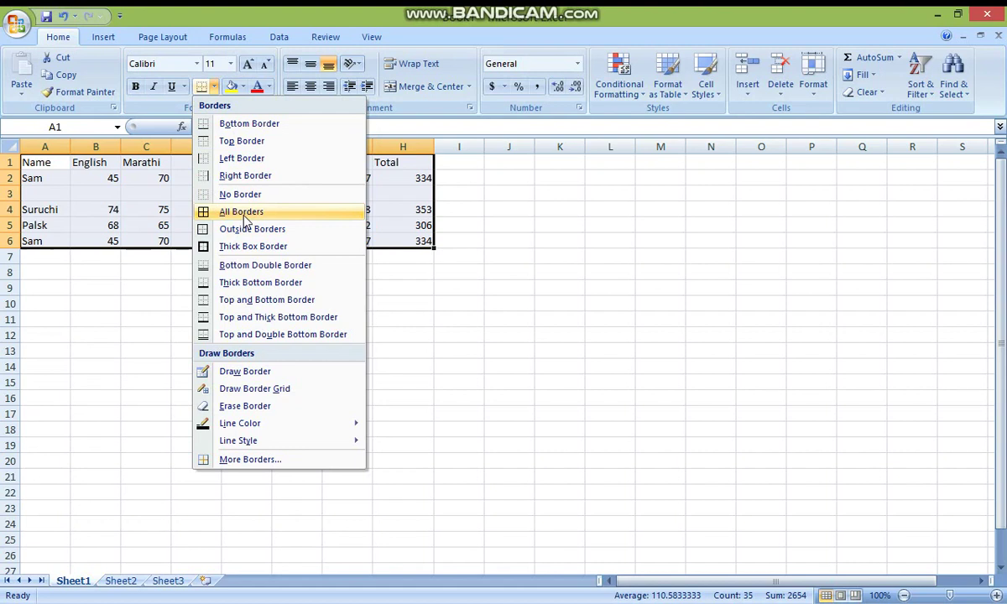
{"action": "left_click", "coordinate": [244, 213]}
{"action": "left_click", "coordinate": [275, 333]}
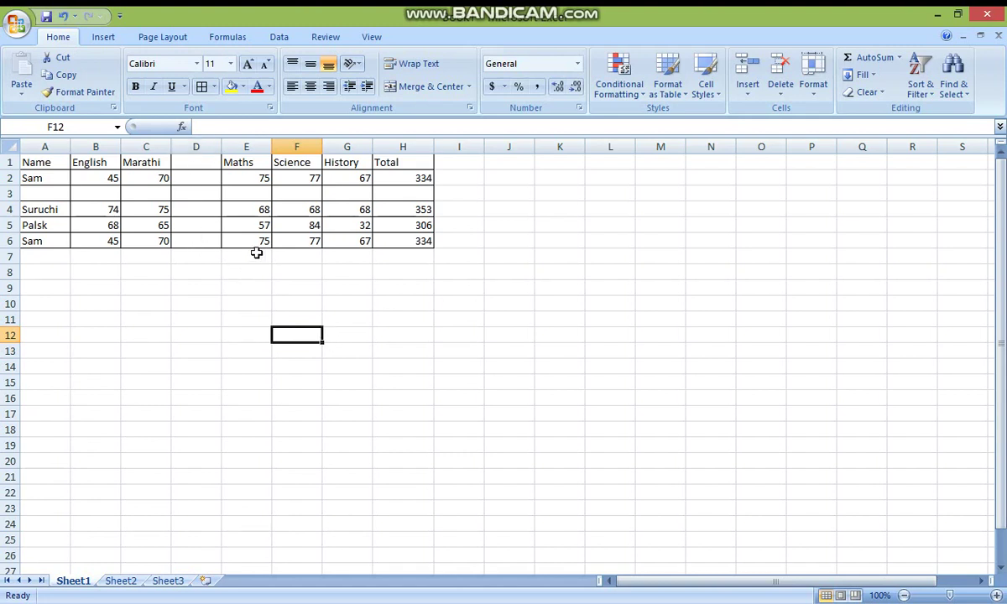
Adjust the width of blank column D and the height of blank row 3 slightly
{"action": "left_click", "coordinate": [197, 272]}
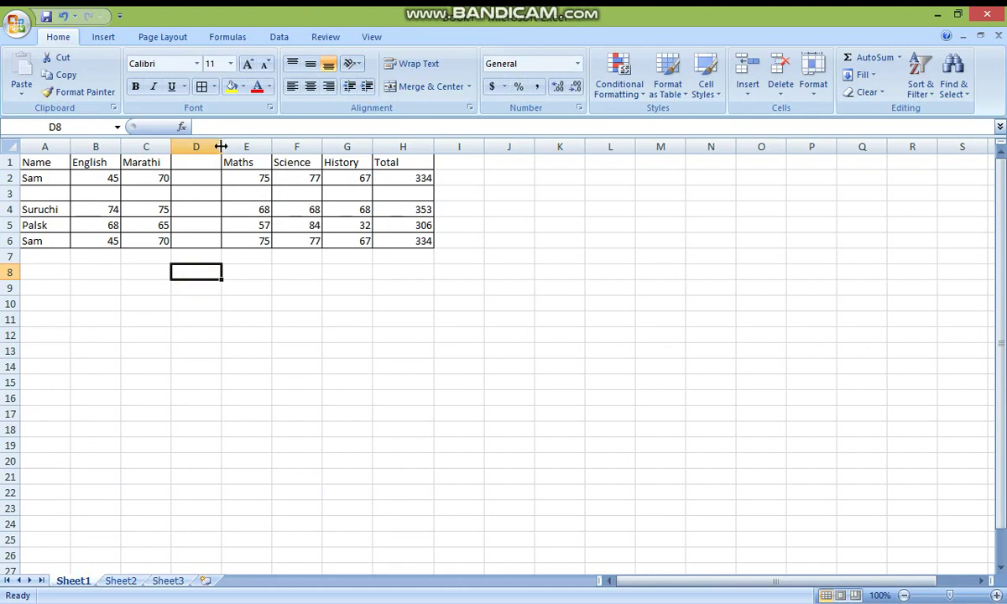
{"action": "mouse_move", "coordinate": [221, 146]}
{"action": "left_mouse_down"}
{"action": "mouse_move", "coordinate": [251, 148]}
{"action": "mouse_move", "coordinate": [194, 147]}
{"action": "mouse_move", "coordinate": [221, 147]}
{"action": "left_mouse_up"}
{"action": "mouse_move", "coordinate": [10, 201]}
{"action": "left_mouse_down"}
{"action": "mouse_move", "coordinate": [11, 232]}
{"action": "mouse_move", "coordinate": [10, 202]}
{"action": "left_mouse_up"}
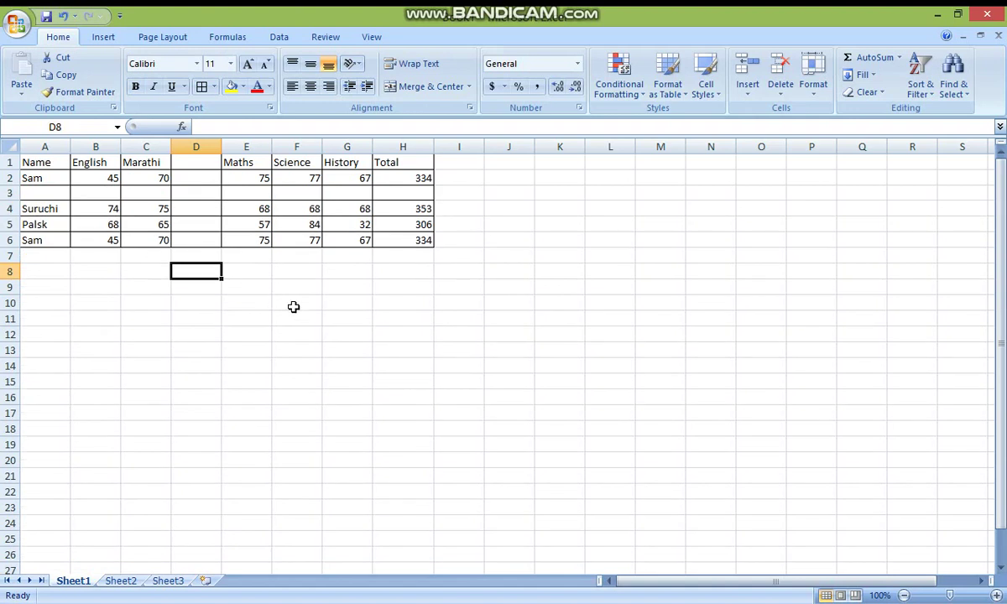
{"action": "left_click", "coordinate": [239, 337]}
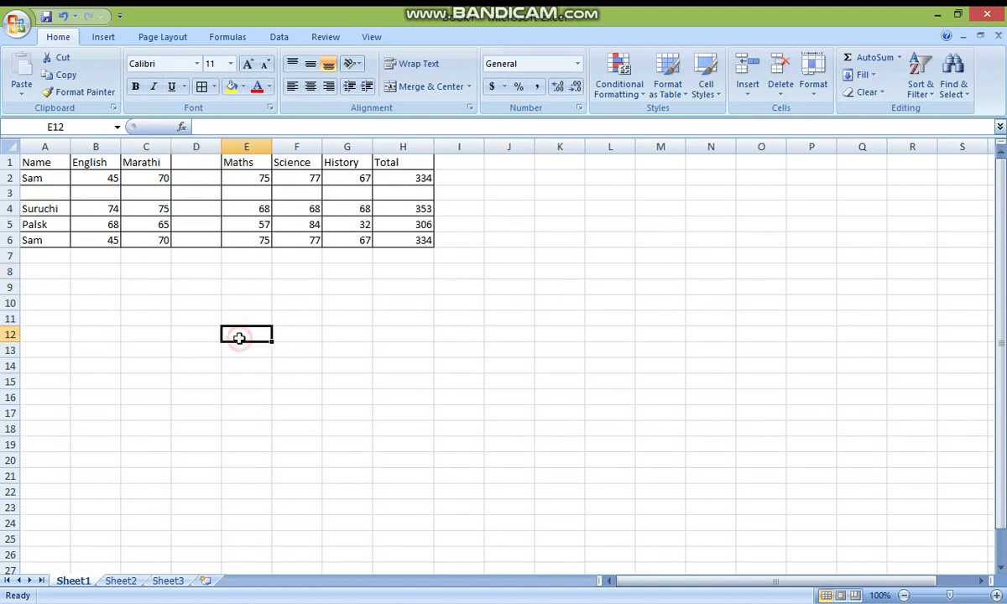
Delete the blank column D and the blank row 3 from the marks table
{"action": "right_click", "coordinate": [195, 146]}
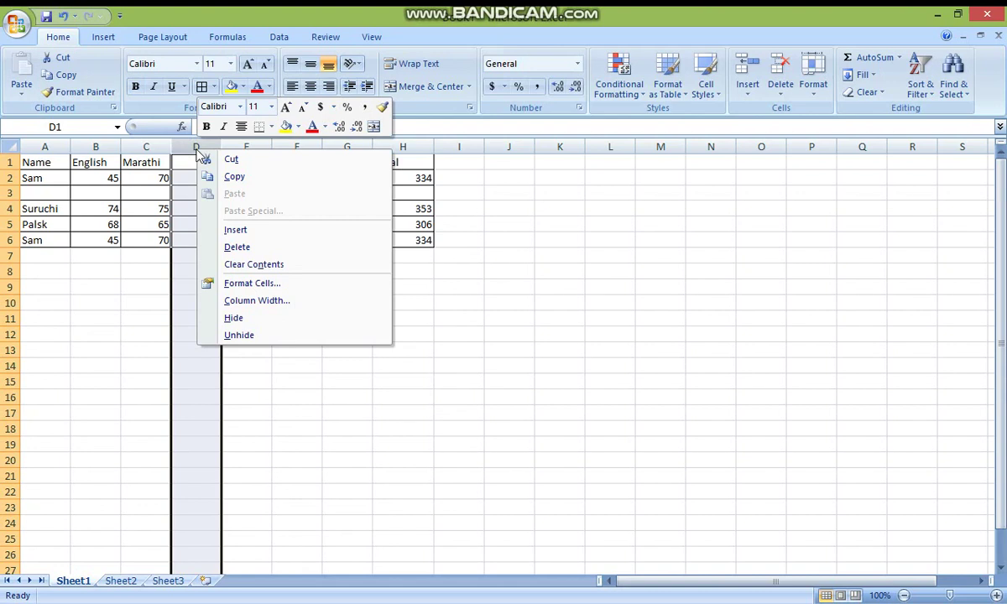
{"action": "left_click", "coordinate": [242, 246]}
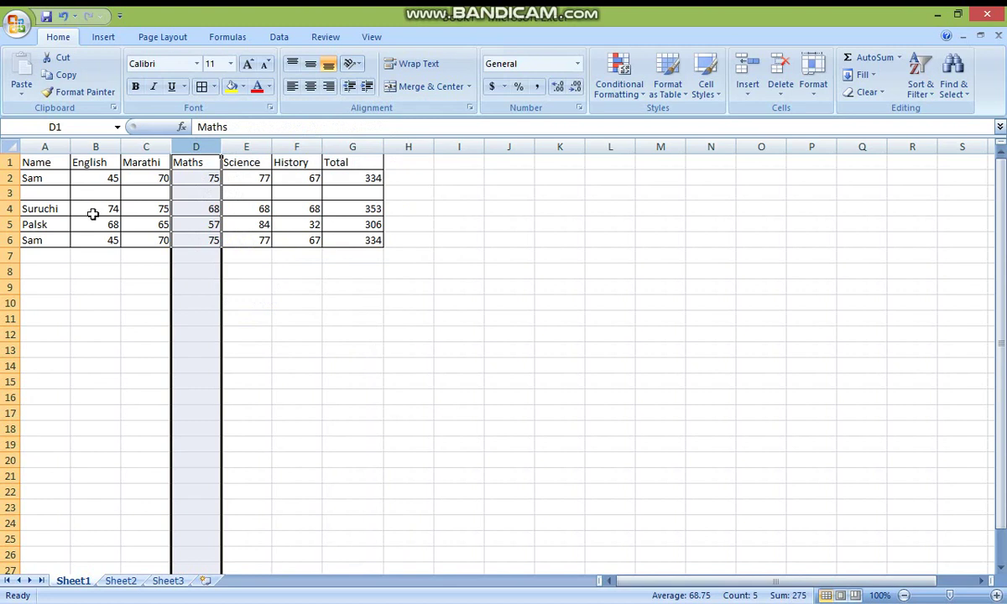
{"action": "left_click", "coordinate": [9, 193]}
{"action": "right_click", "coordinate": [9, 194]}
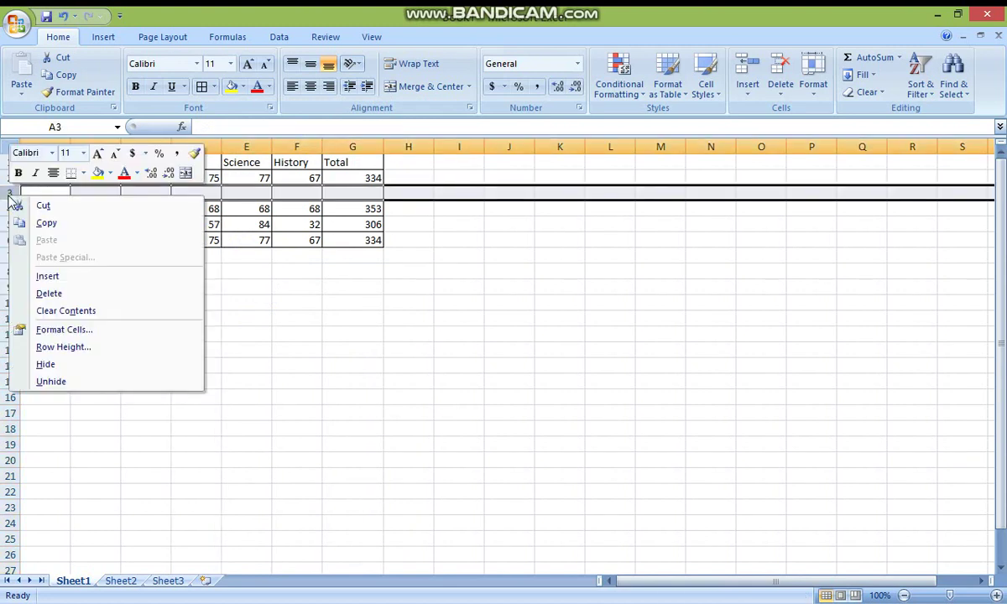
{"action": "left_click", "coordinate": [99, 294]}
{"action": "left_click", "coordinate": [263, 457]}
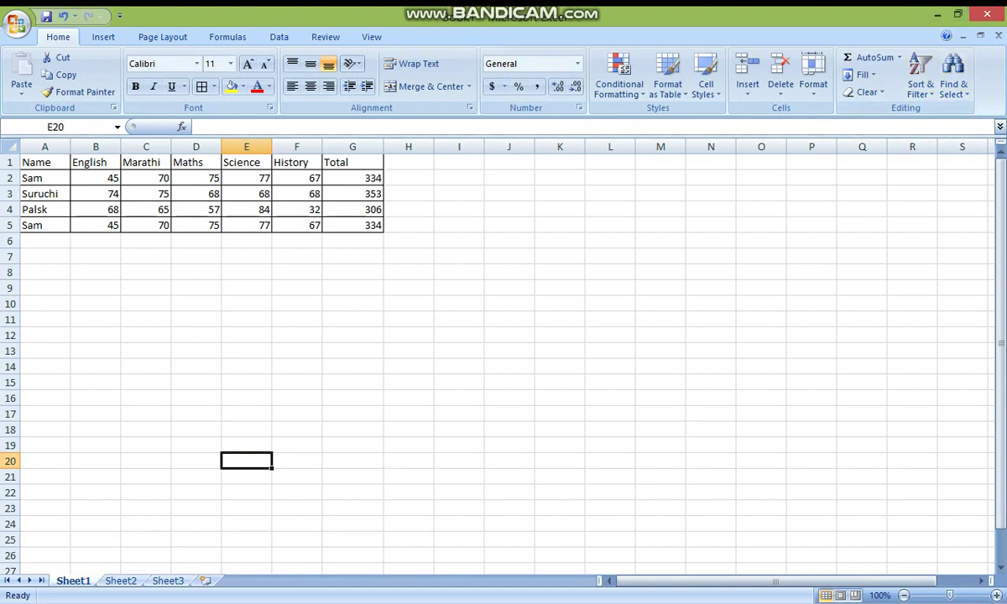
Restore the workbook window to its smaller size and maximize it again
{"action": "mouse_move", "coordinate": [307, 603]}
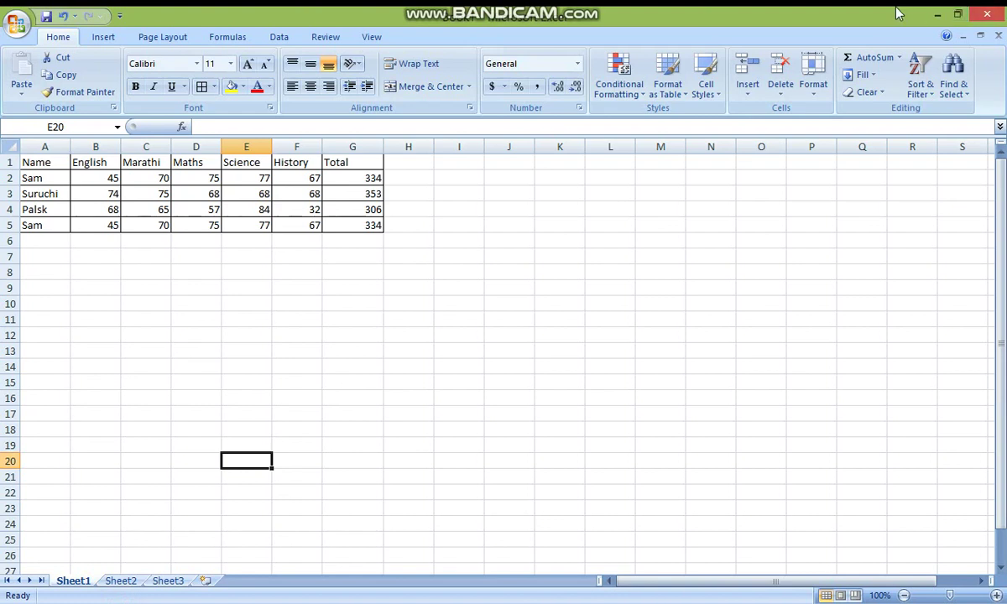
{"action": "left_click", "coordinate": [958, 16]}
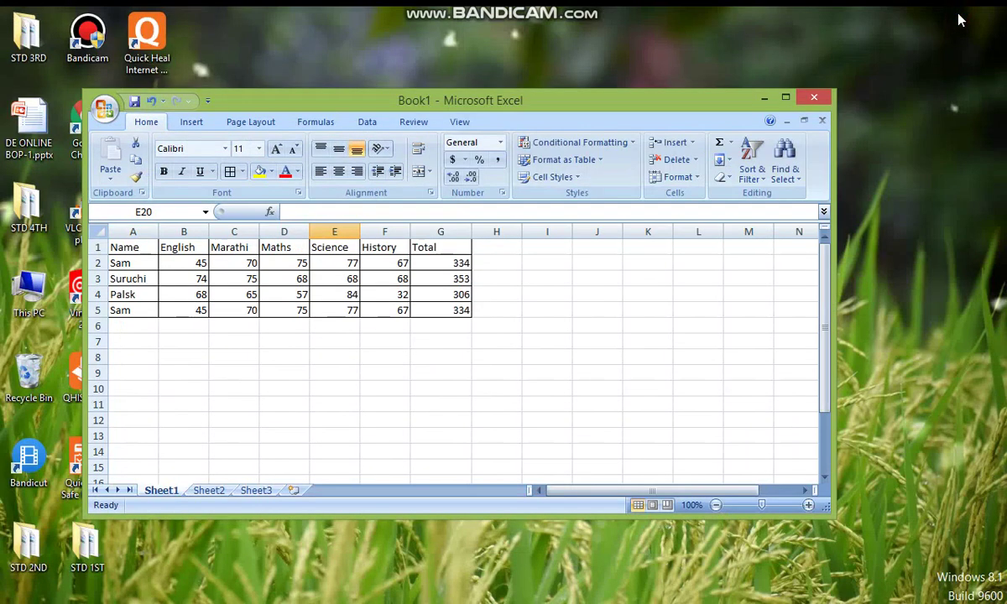
{"action": "left_click", "coordinate": [784, 101]}
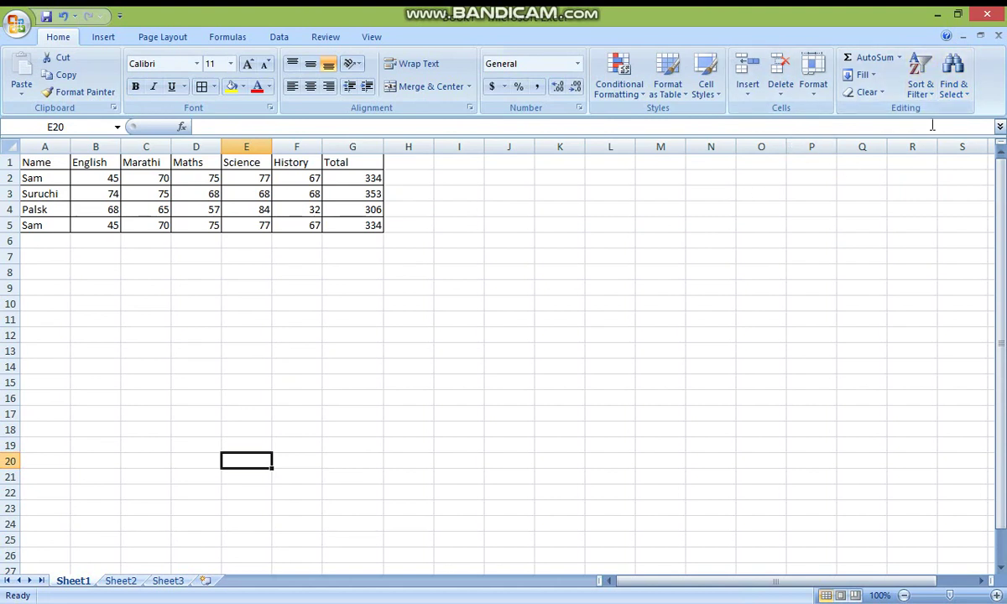
Minimize the workbook window to show the desktop
{"action": "left_click", "coordinate": [939, 17]}
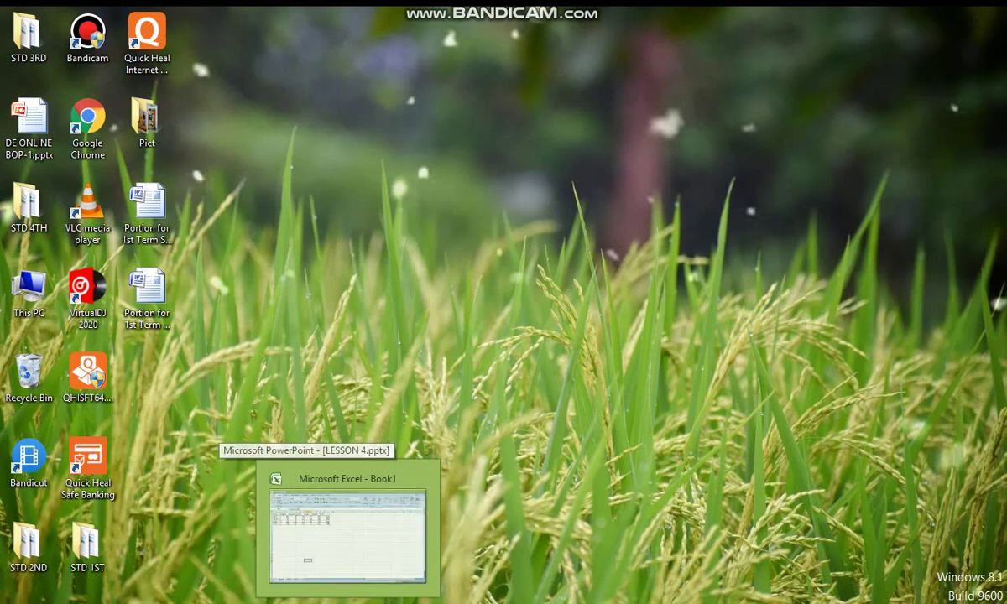
{"action": "right_click", "coordinate": [436, 249]}
{"action": "left_click", "coordinate": [497, 293]}
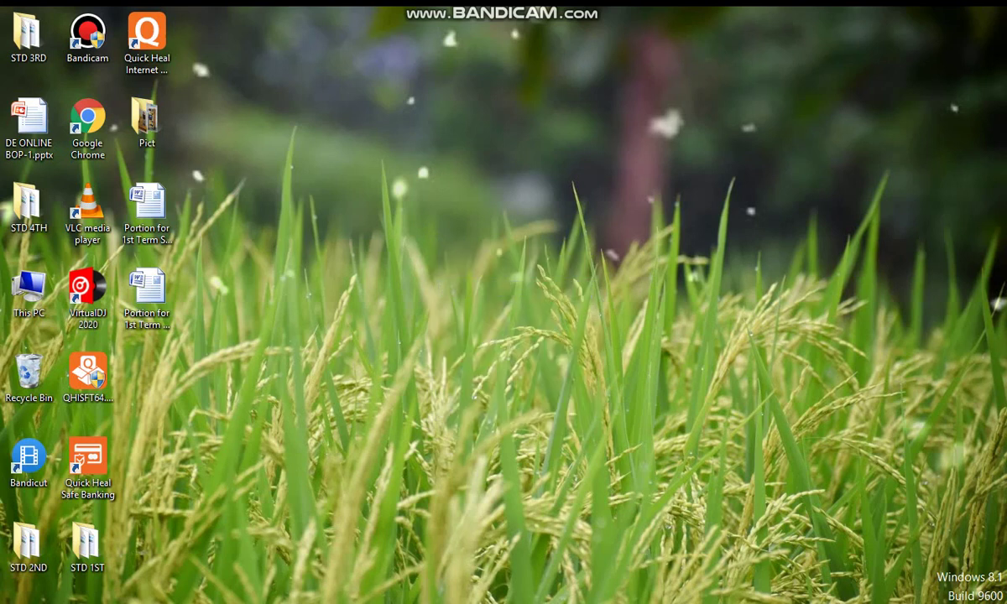
{"action": "left_click", "coordinate": [308, 598]}
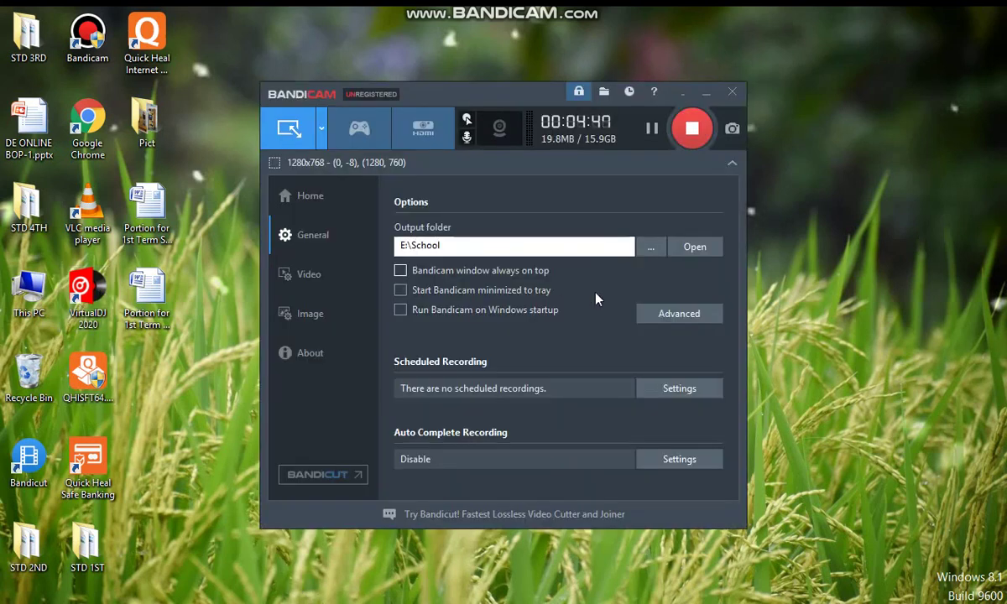
{"action": "left_click", "coordinate": [652, 129]}
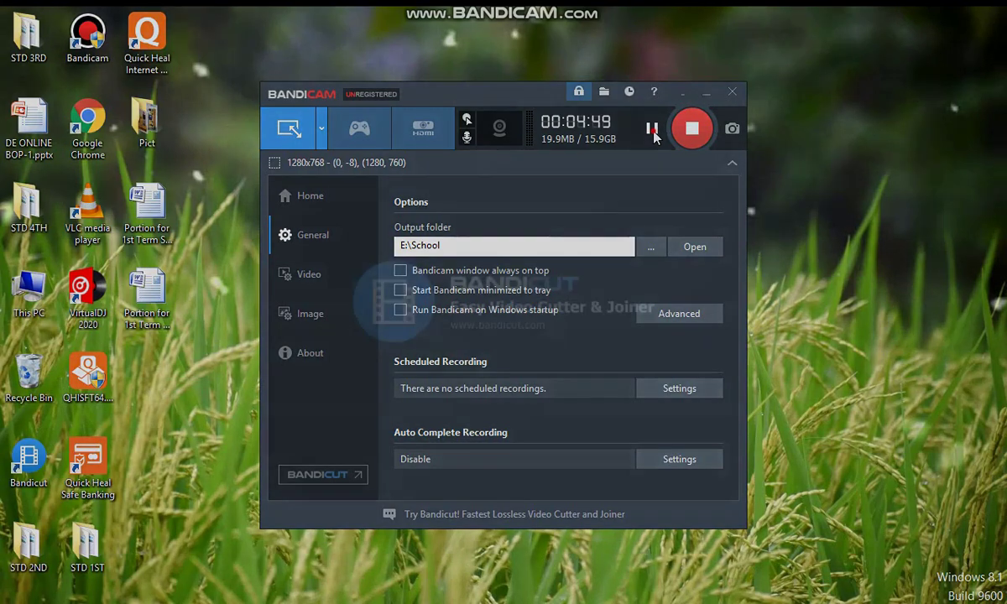